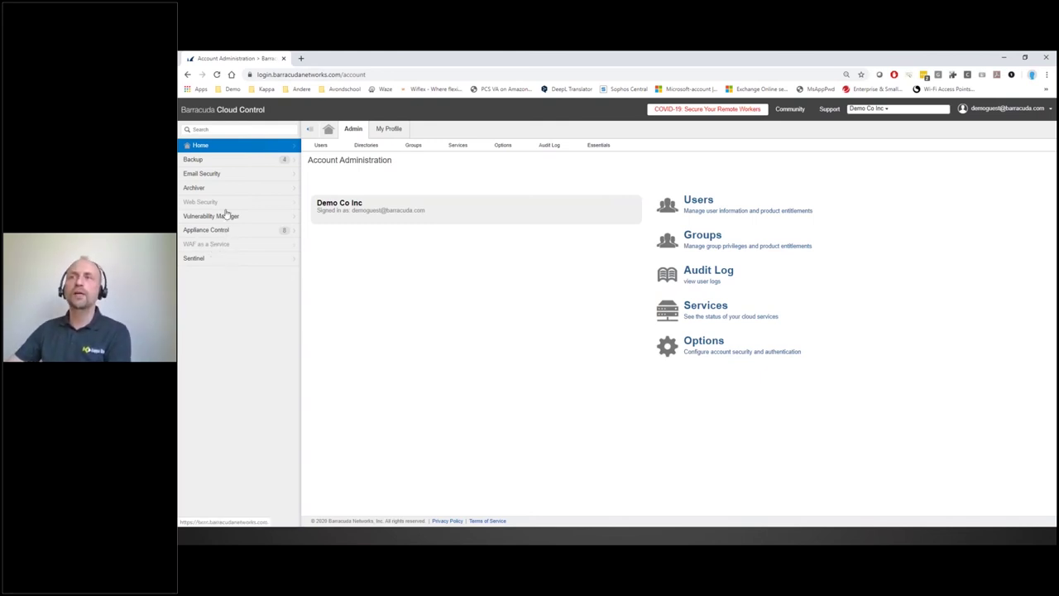
# Step: Open the Restore Browser for the Office 365 Backups source under Cloud-to-Cloud backup
pyautogui.click(201, 162)
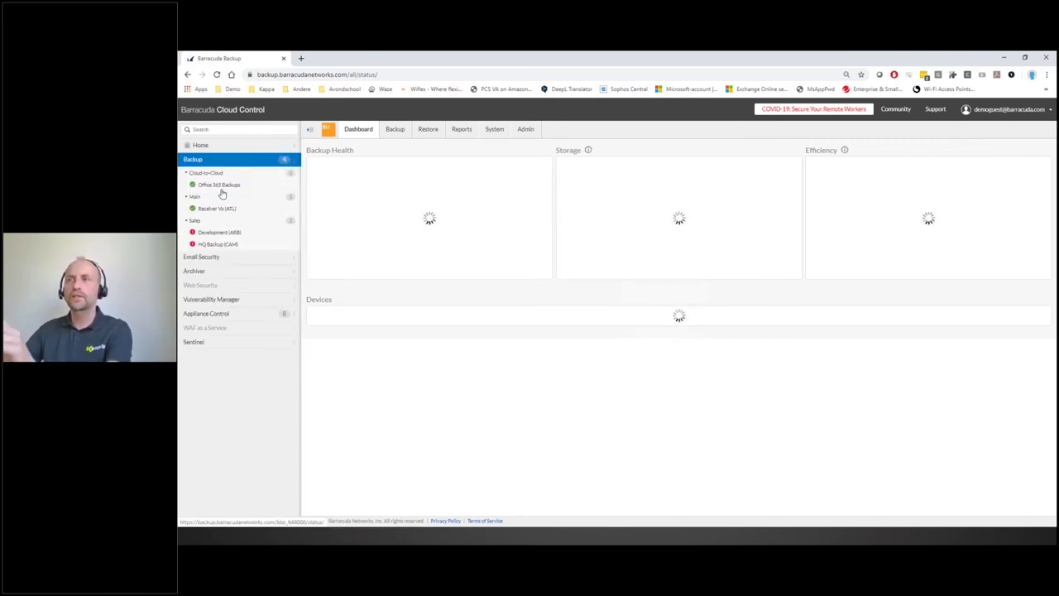
pyautogui.click(220, 184)
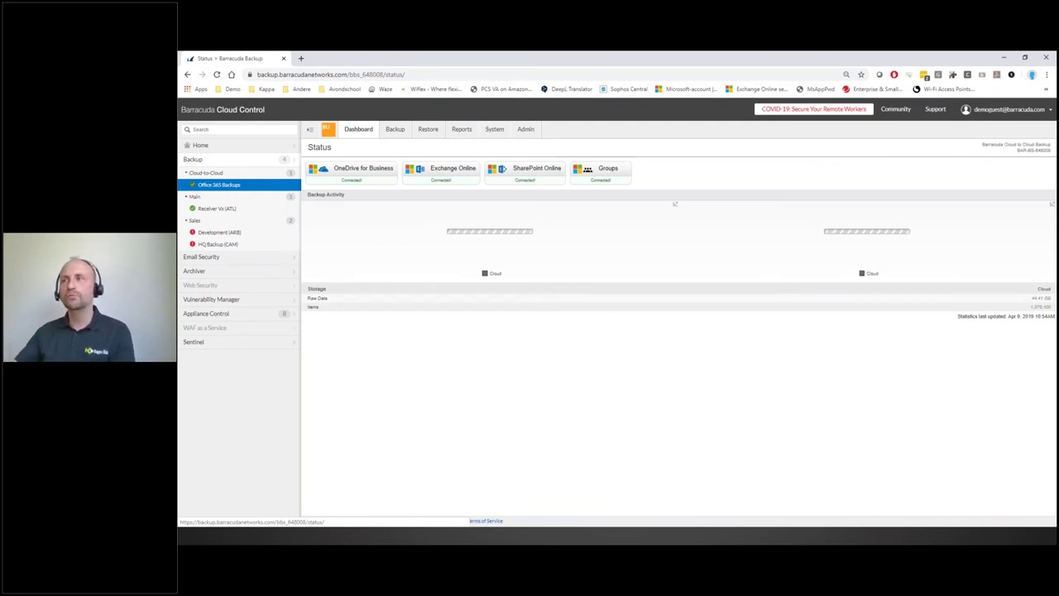
pyautogui.moveTo(434, 135)
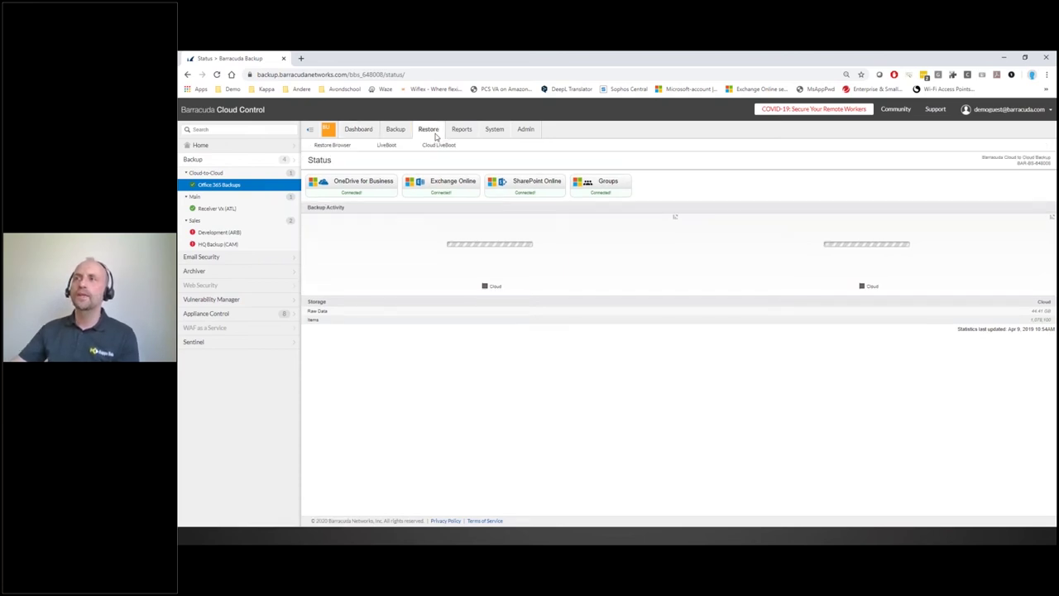
pyautogui.moveTo(339, 150)
pyautogui.mouseDown()
pyautogui.moveTo(395, 273)
pyautogui.moveTo(461, 350)
pyautogui.moveTo(290, 151)
pyautogui.moveTo(332, 147)
pyautogui.mouseUp()
pyautogui.click(331, 144)
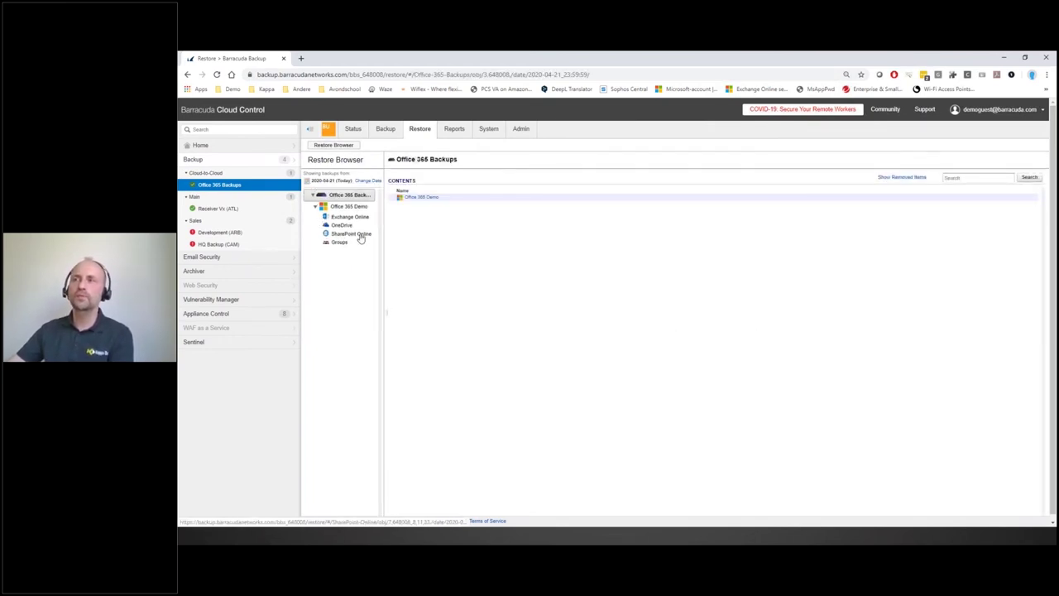
# Step: Browse the Exchange Online backup into the first mailbox's Inbox and its nested Inbox folder, and check the backup date
pyautogui.click(351, 216)
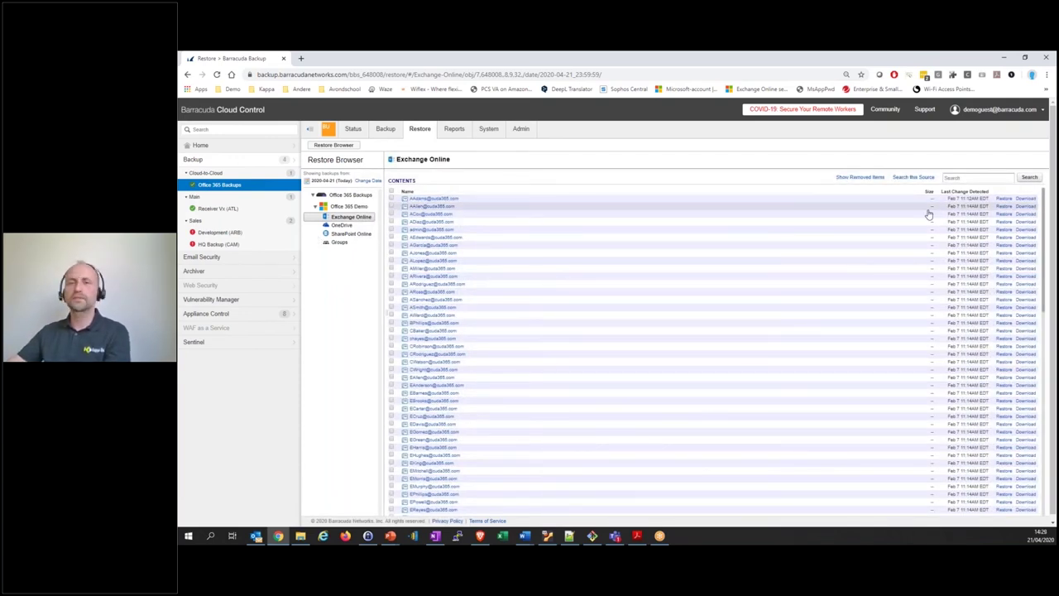
pyautogui.click(445, 202)
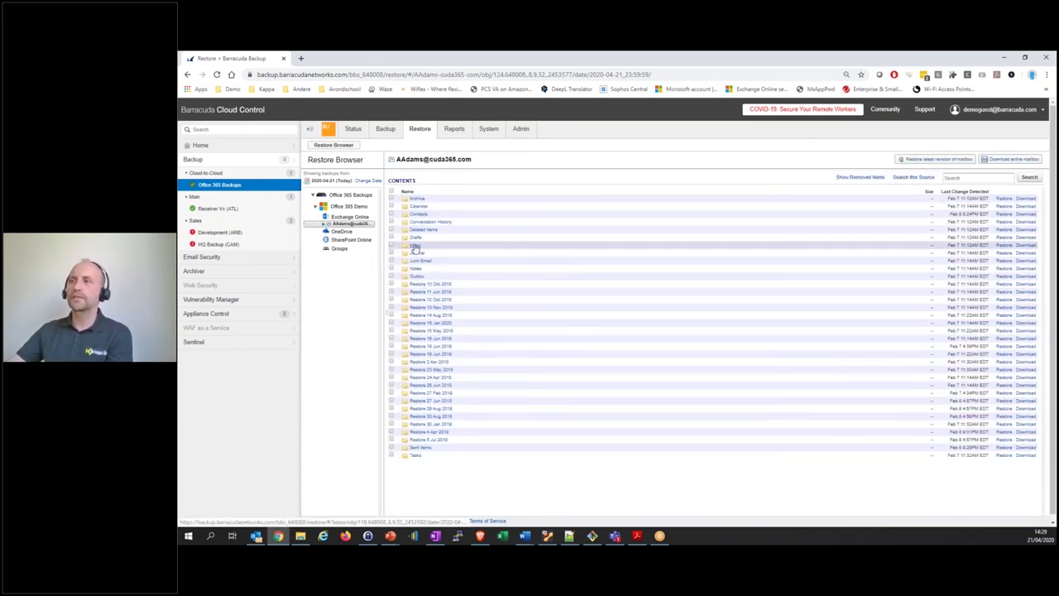
pyautogui.click(414, 246)
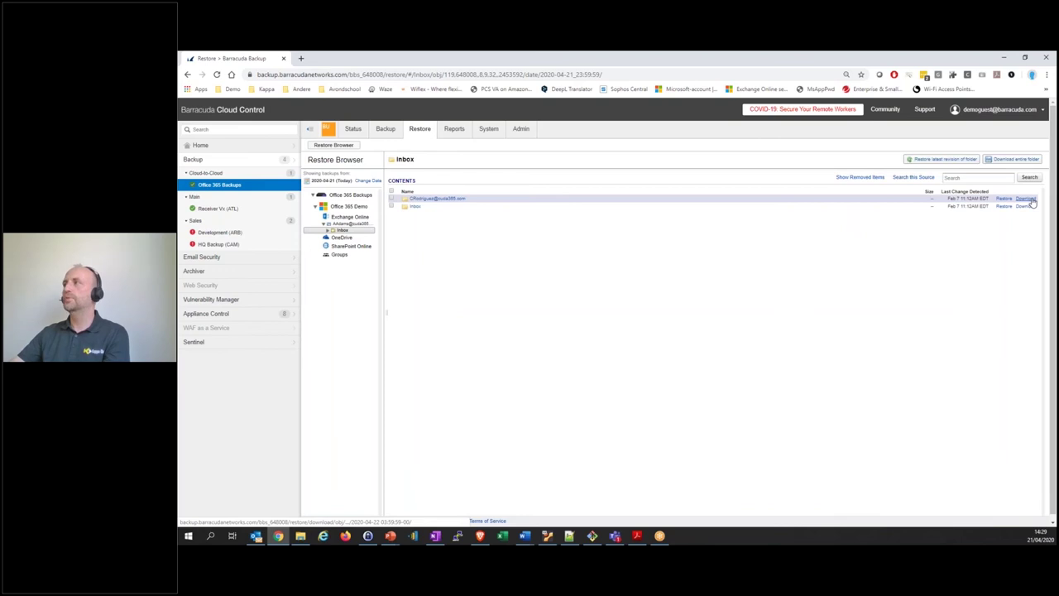
pyautogui.click(414, 207)
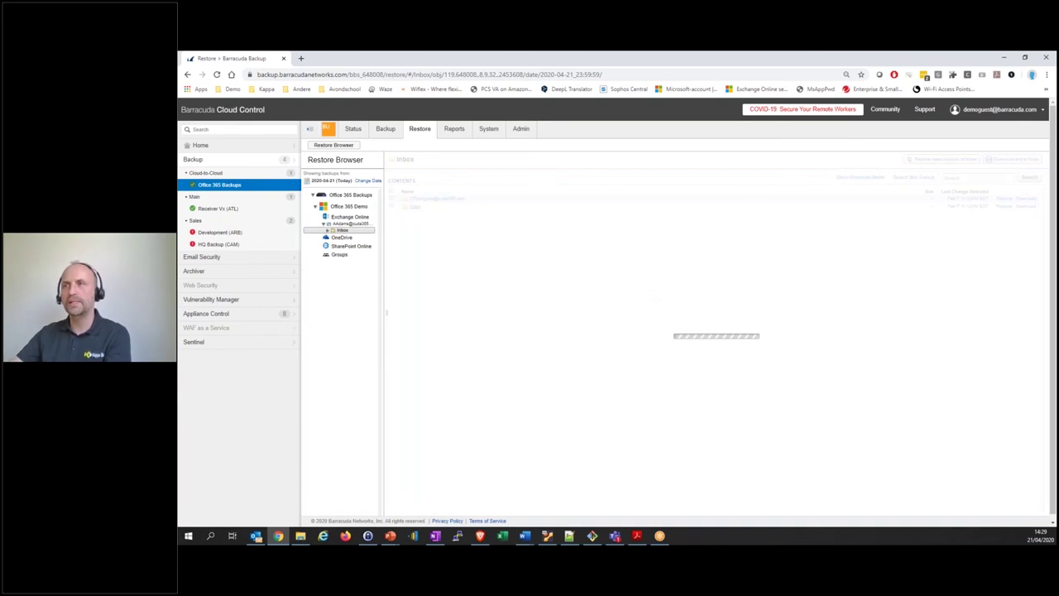
pyautogui.tripleClick(356, 182)
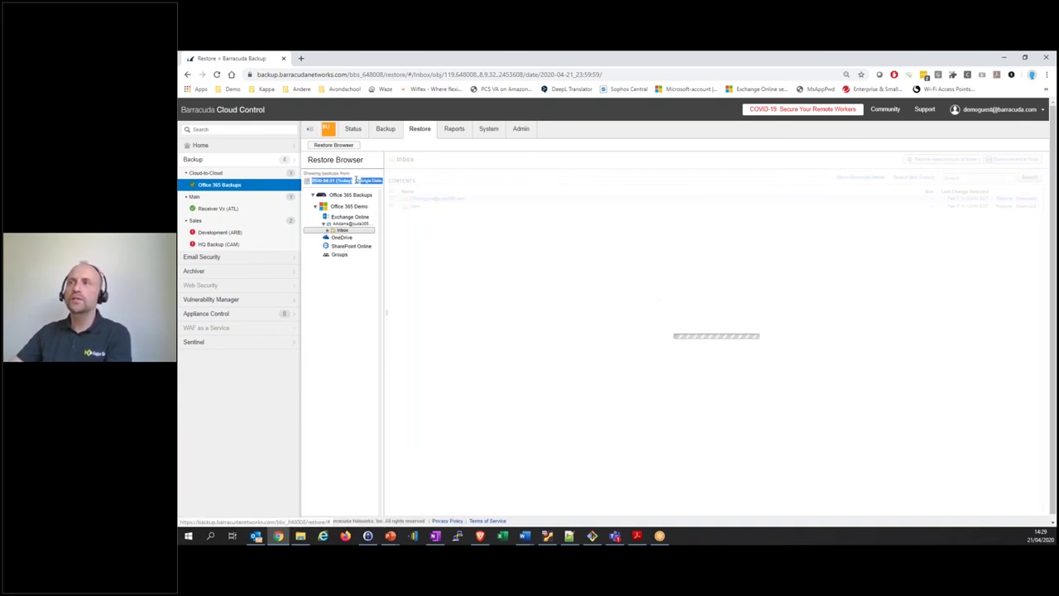
pyautogui.click(357, 180)
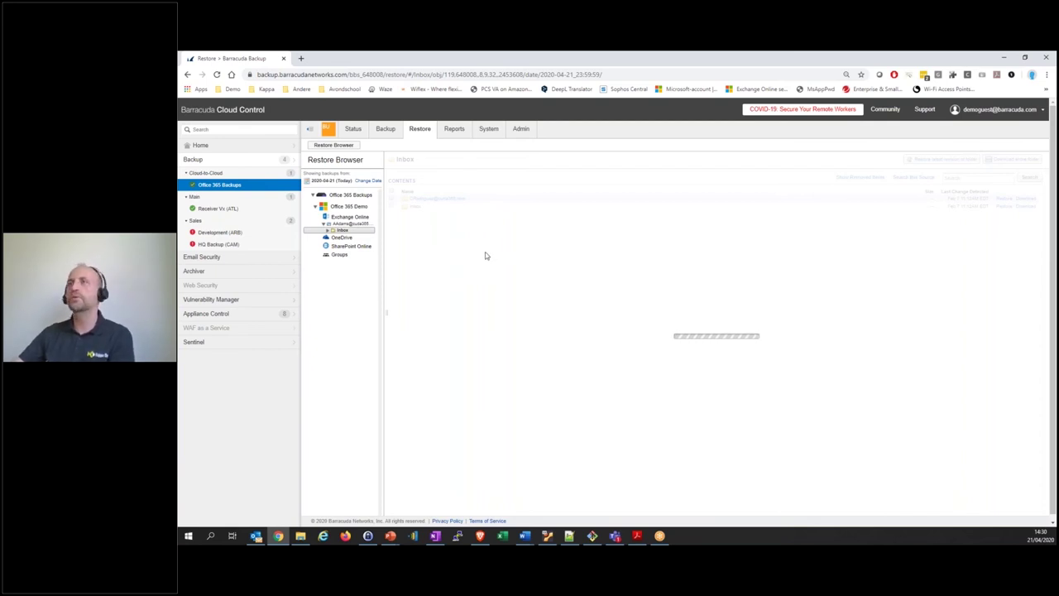
# Step: Open the Email Security message log
pyautogui.click(207, 258)
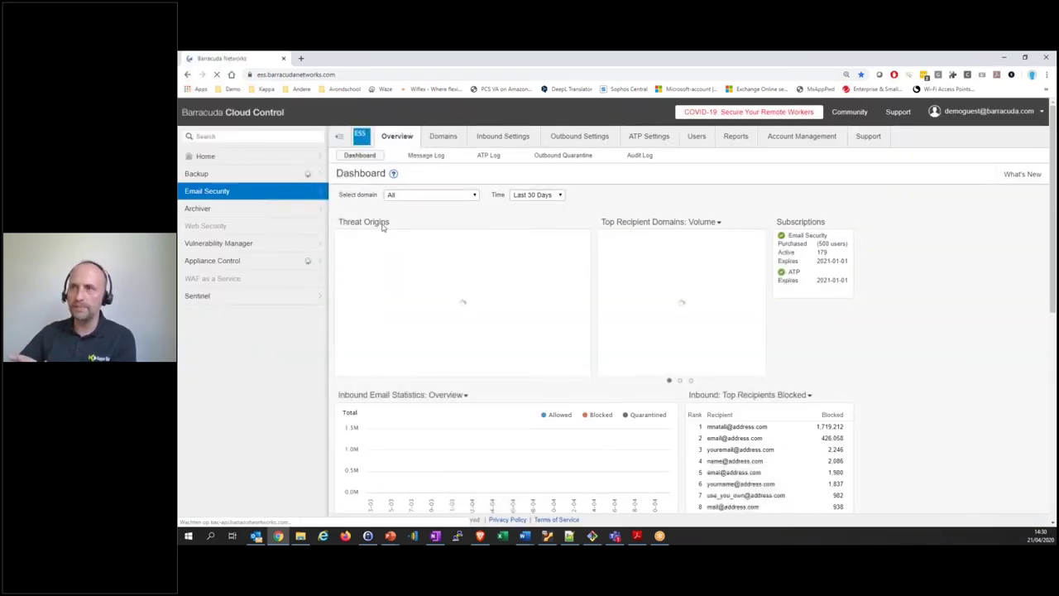
pyautogui.click(426, 156)
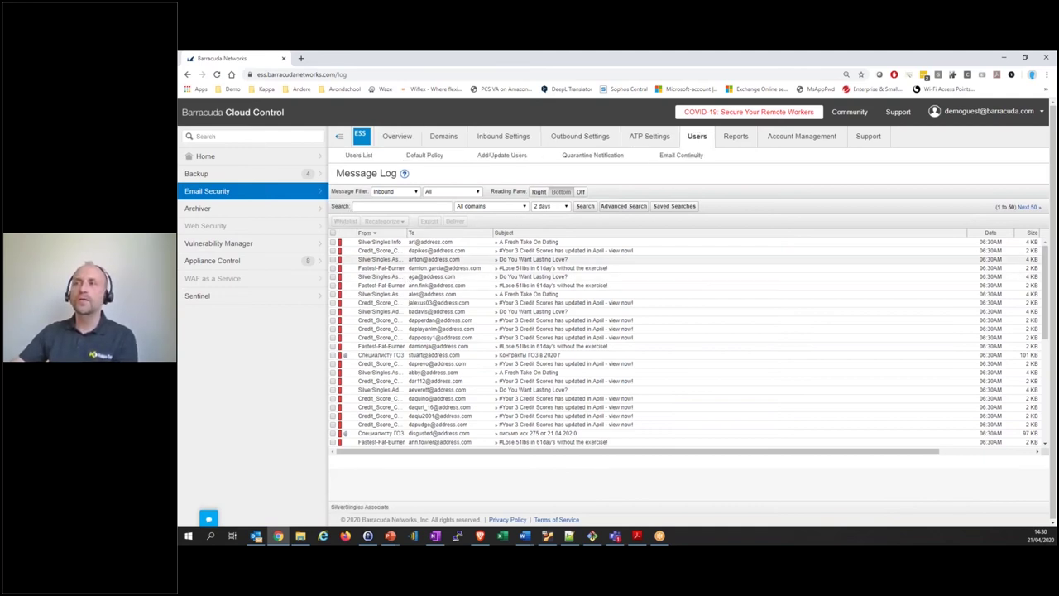
# Step: Log in as the first account in the Email Security users list and set its message log filter to All
pyautogui.click(354, 158)
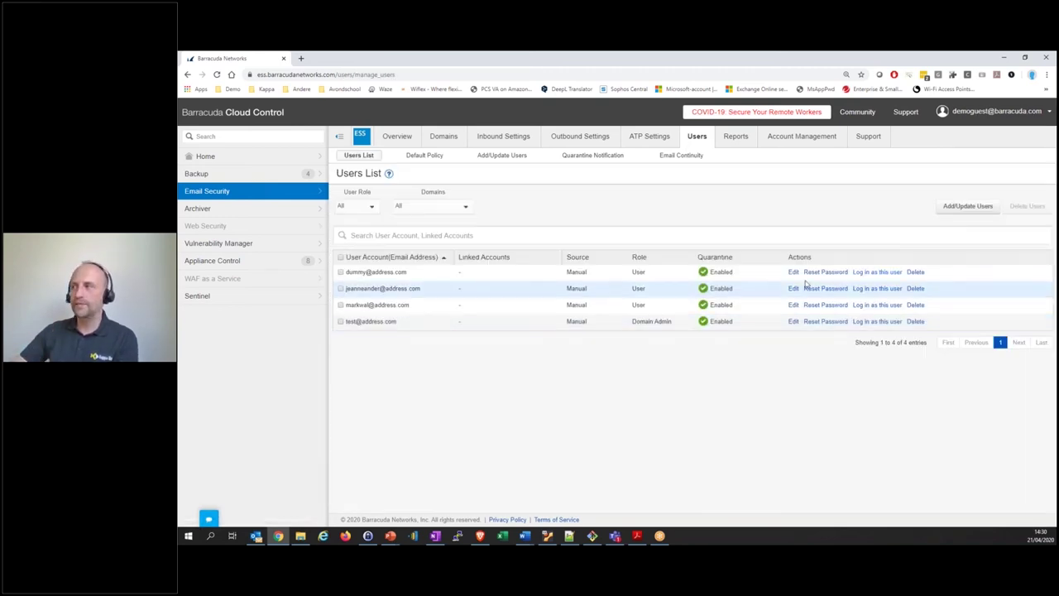
pyautogui.click(882, 273)
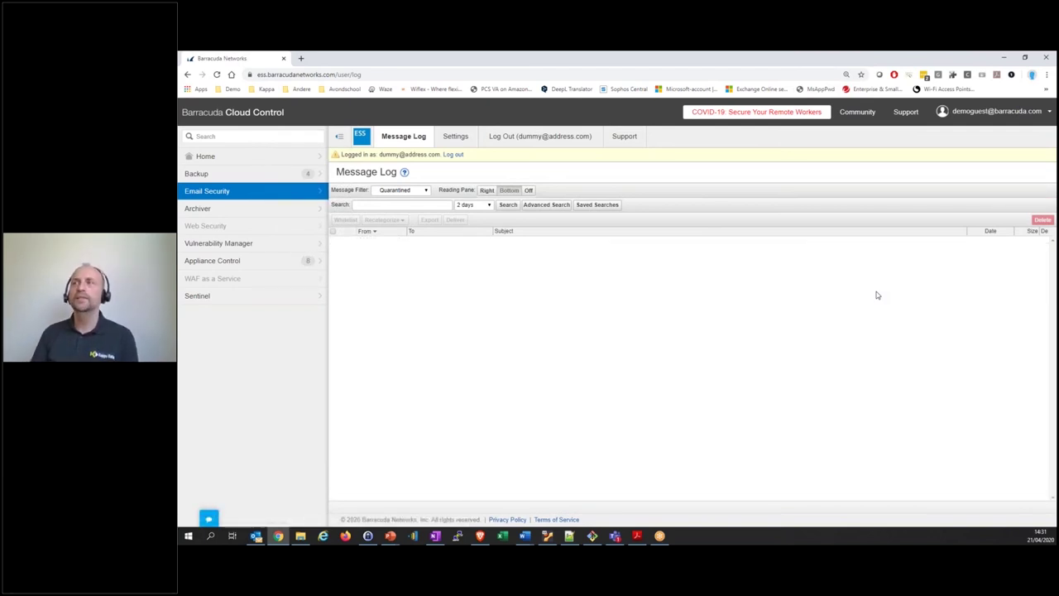
pyautogui.click(411, 191)
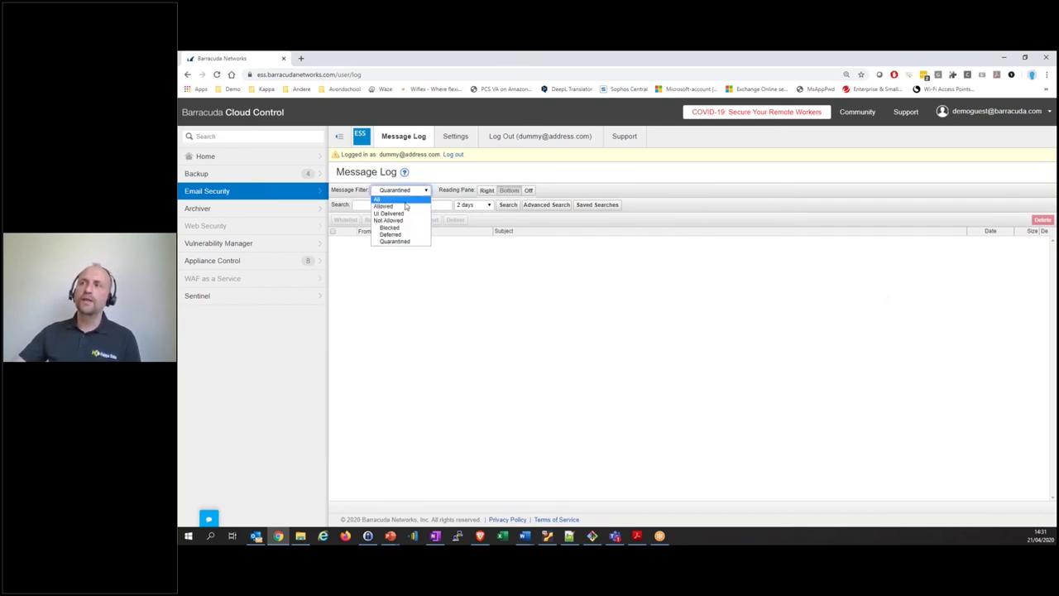
pyautogui.click(402, 200)
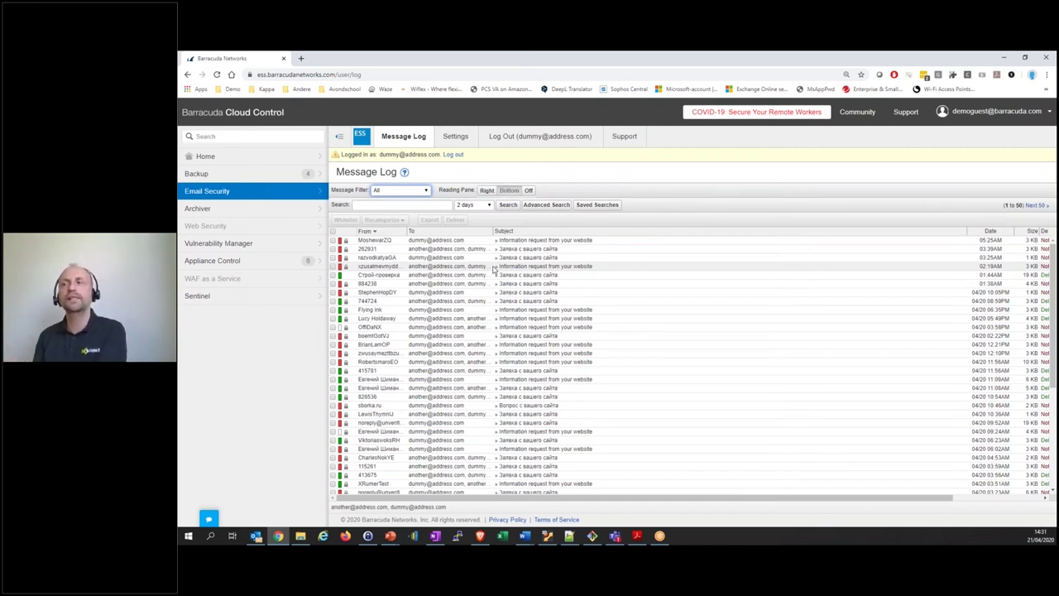
pyautogui.click(404, 192)
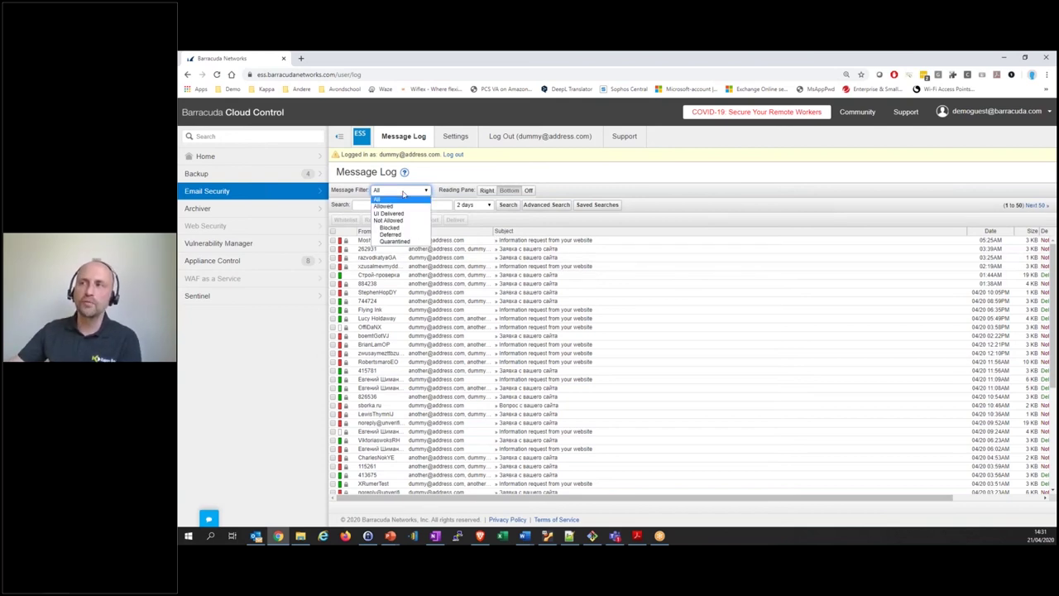
pyautogui.click(404, 192)
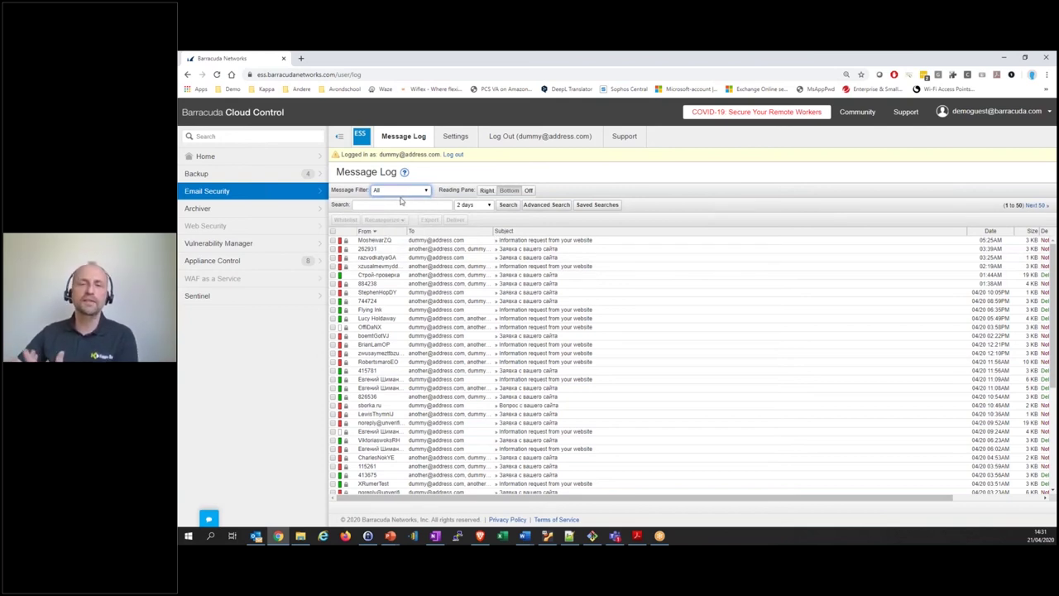
# Step: Open the Archiver dashboard, followed by the Sentinel dashboard
pyautogui.click(220, 212)
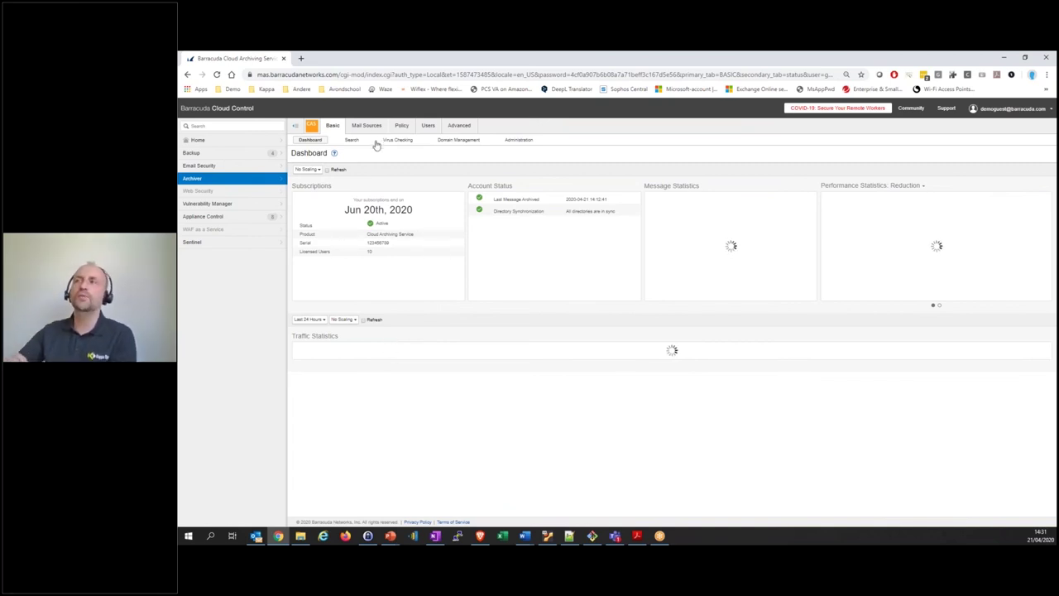
pyautogui.click(192, 241)
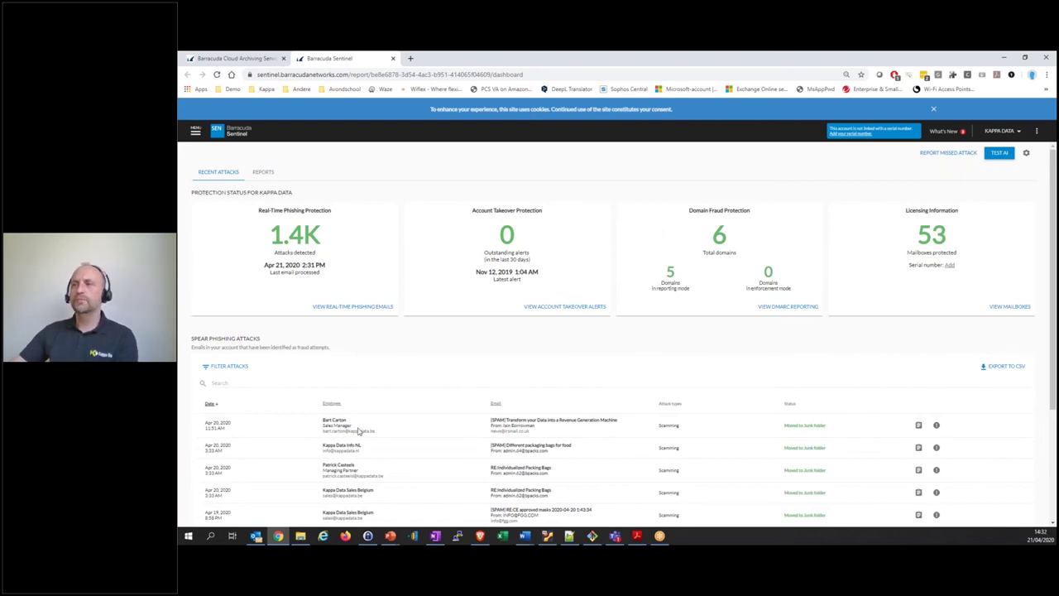
# Step: Examine the recipients and email subjects in Sentinel's spear phishing attacks list
pyautogui.moveTo(379, 431); pyautogui.dragTo(353, 431)
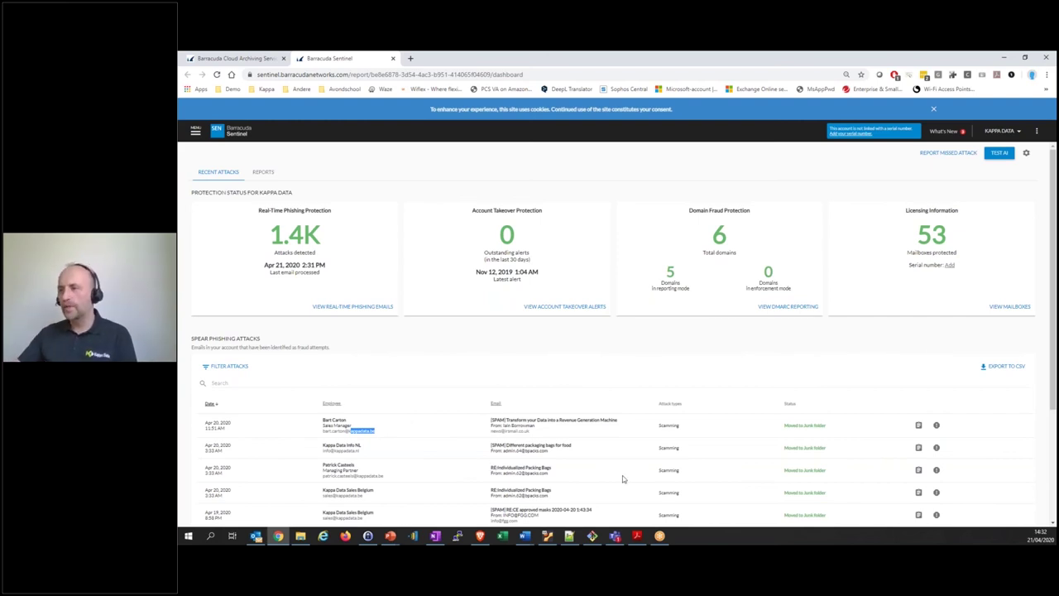
pyautogui.scroll(-1, 622, 476)
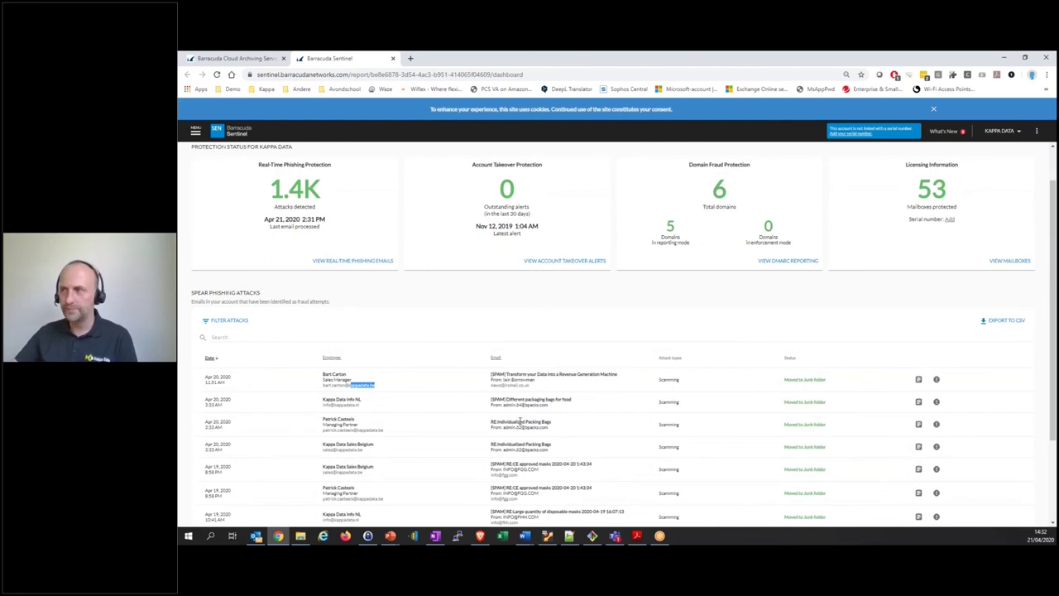
pyautogui.scroll(-2, 556, 451)
pyautogui.moveTo(481, 286); pyautogui.dragTo(507, 283)
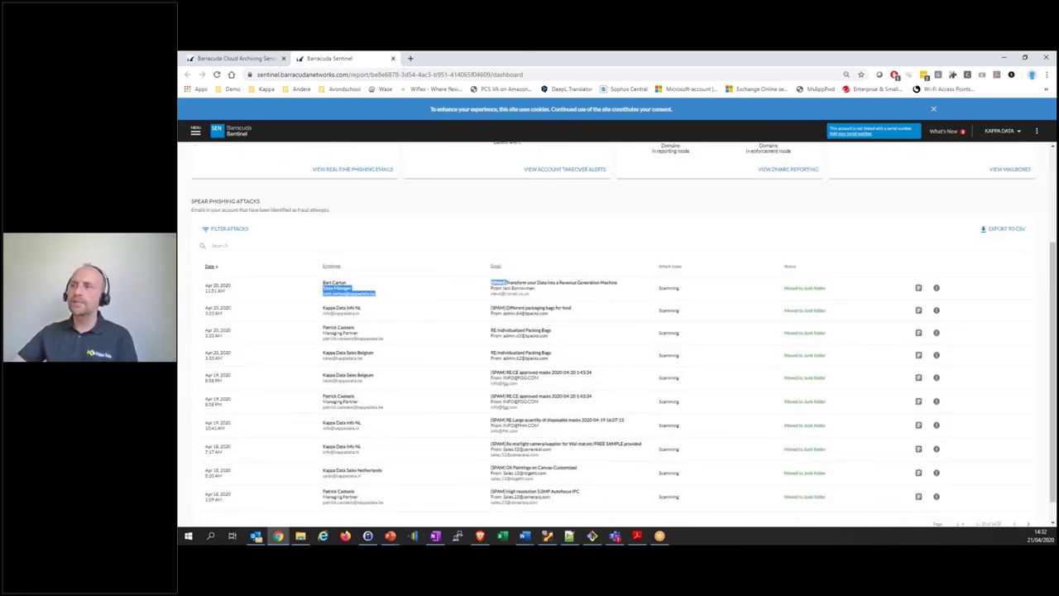
pyautogui.click(549, 321)
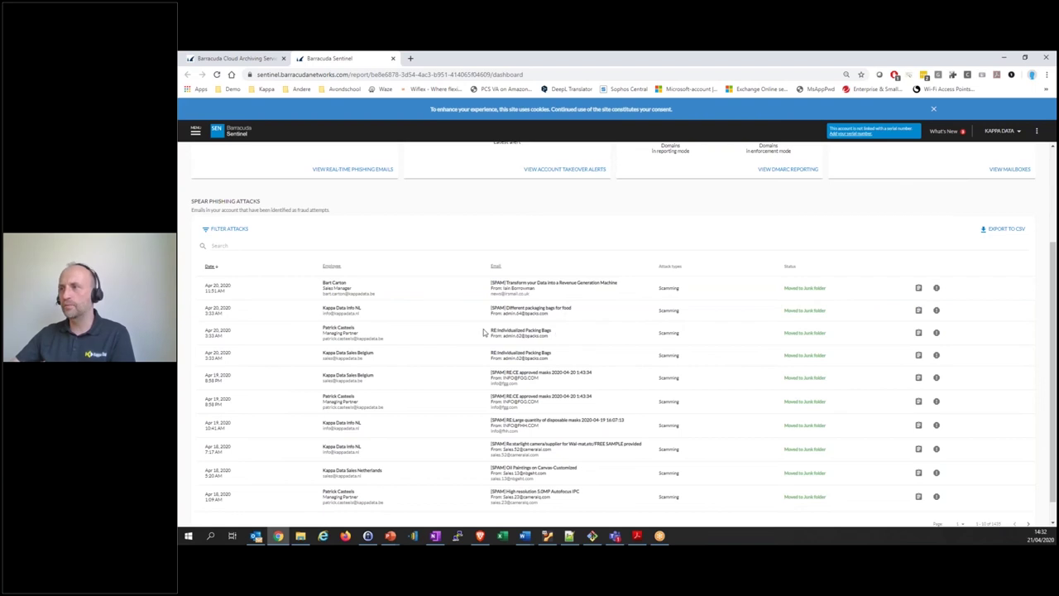
pyautogui.moveTo(508, 331); pyautogui.dragTo(323, 339)
pyautogui.click(541, 330)
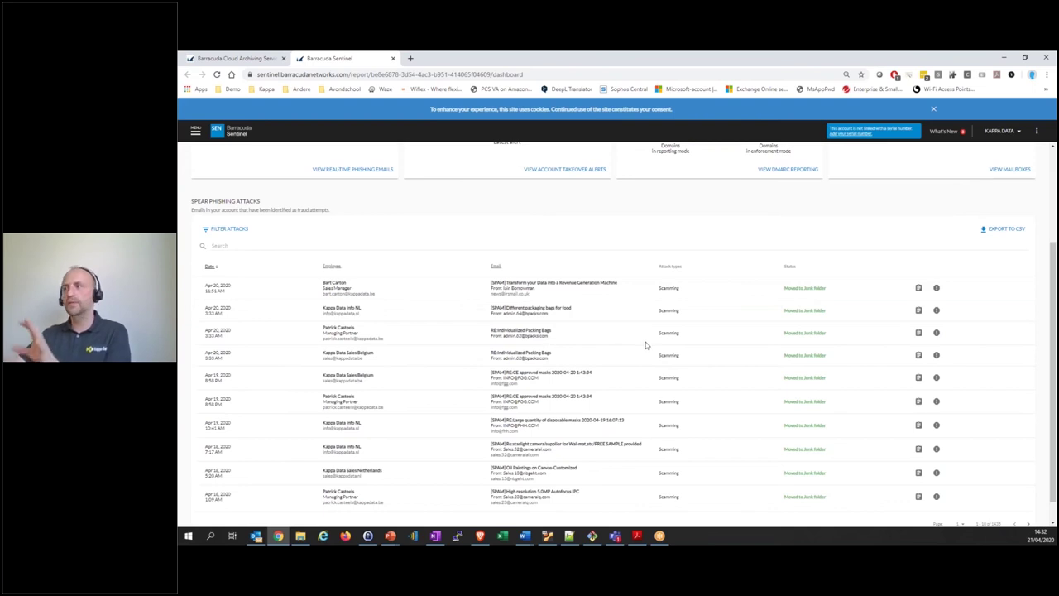
# Step: Review the analysis of the "RE:Individualized Packing Bags" attack sent to the managing partner and close its details
pyautogui.click(918, 334)
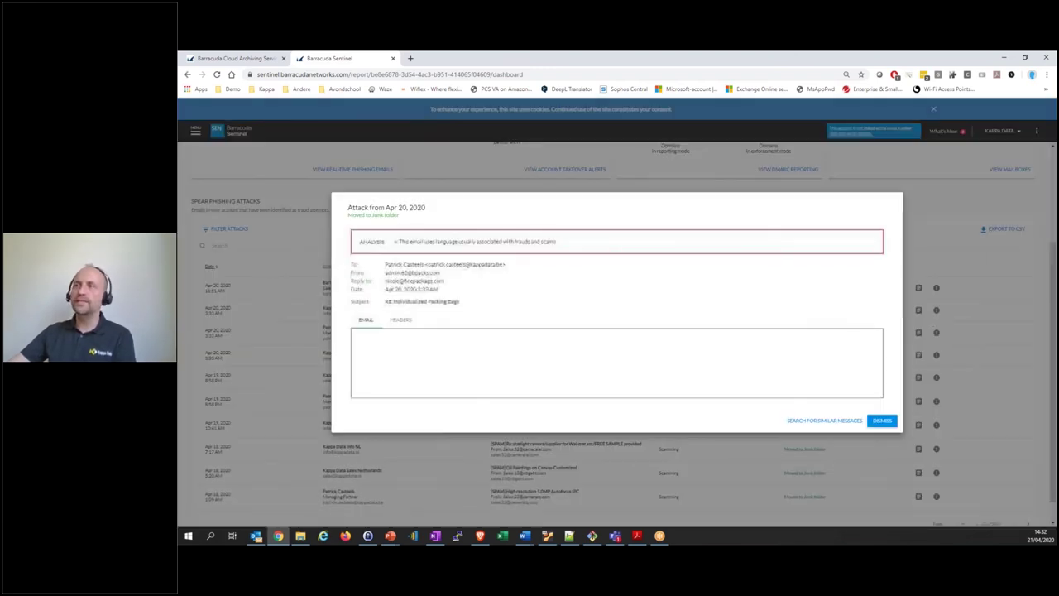
pyautogui.moveTo(418, 241); pyautogui.dragTo(563, 245)
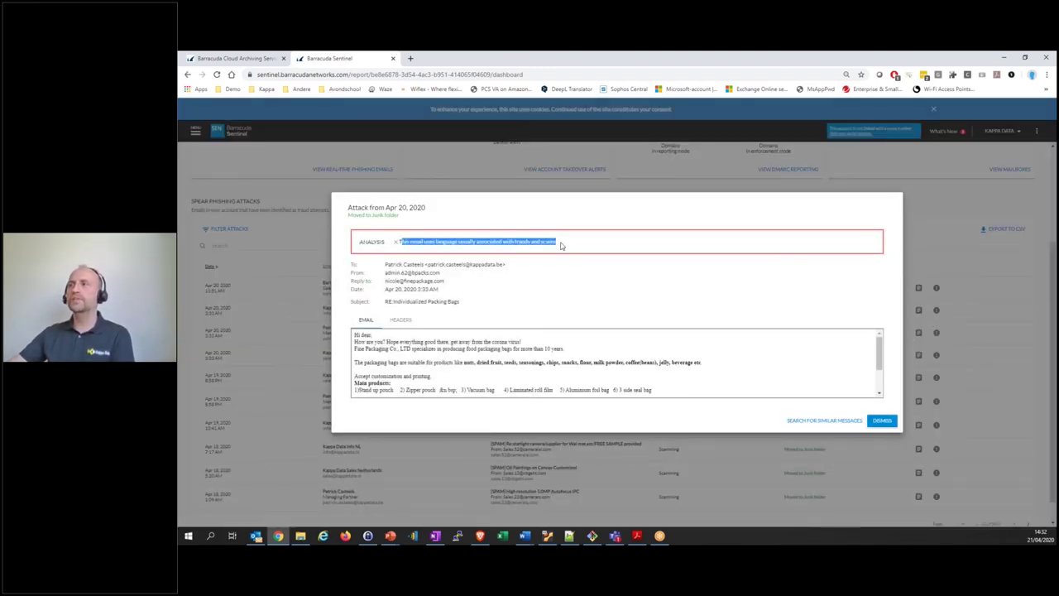
pyautogui.click(581, 375)
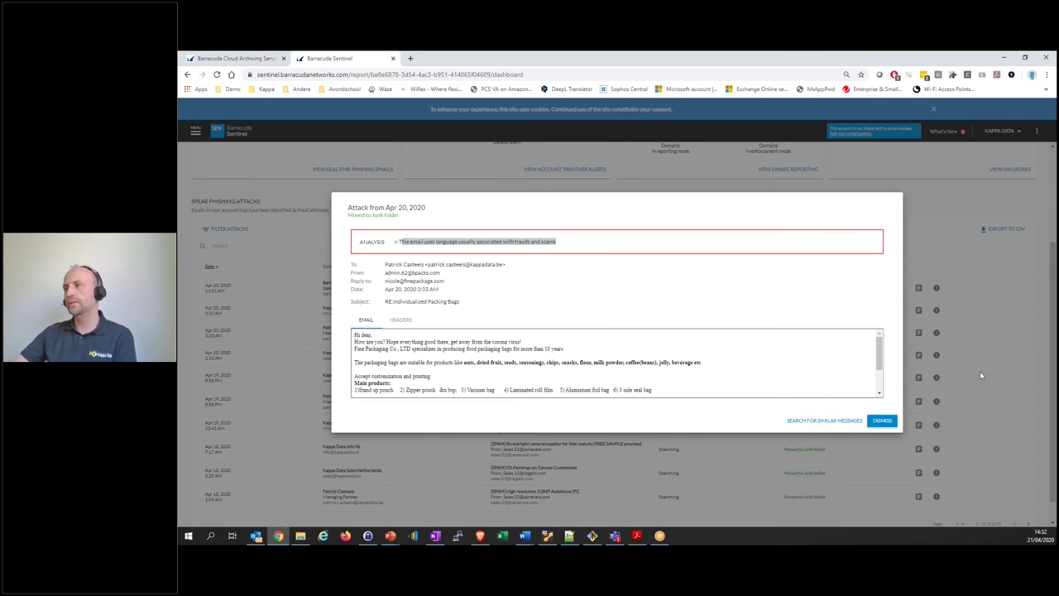
pyautogui.click(968, 402)
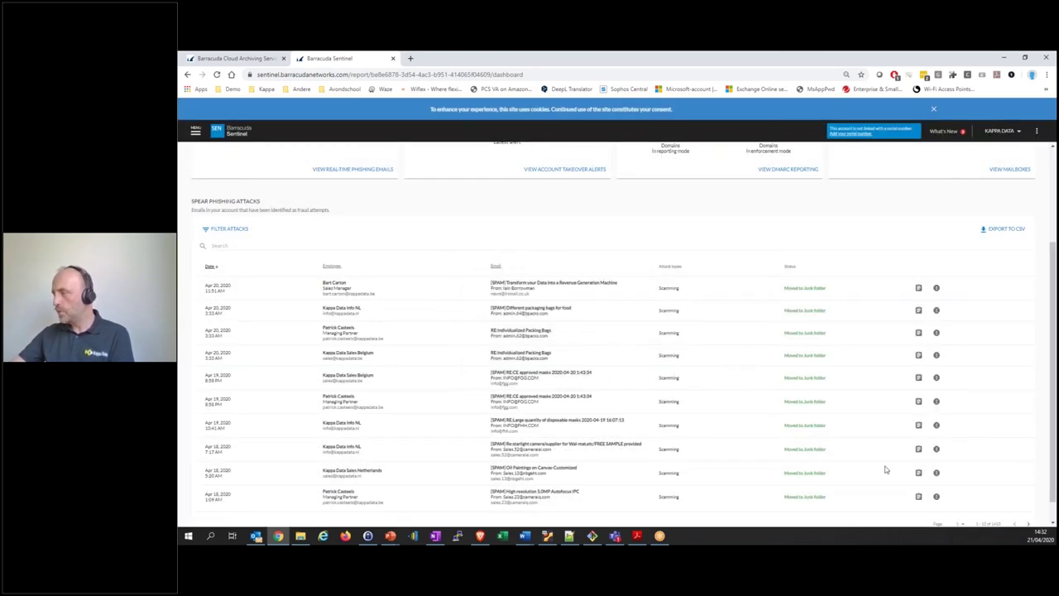
# Step: Go to the second page of spear phishing attacks, review the analysis of the first "Invoice" email from Apr 17, 2020, and close it
pyautogui.scroll(-1, 1011, 513)
pyautogui.click(1027, 512)
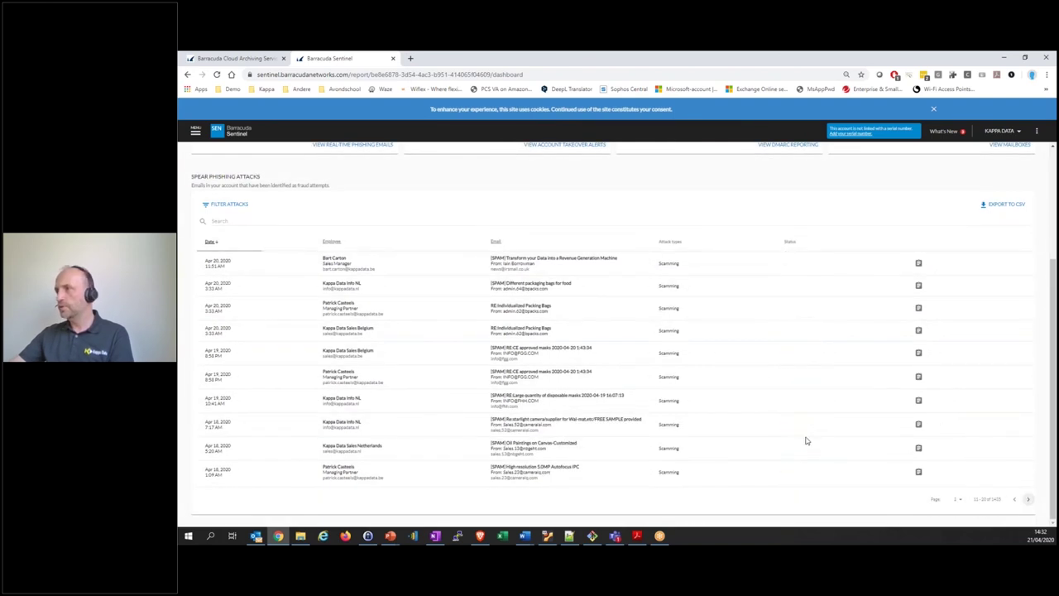
pyautogui.click(918, 310)
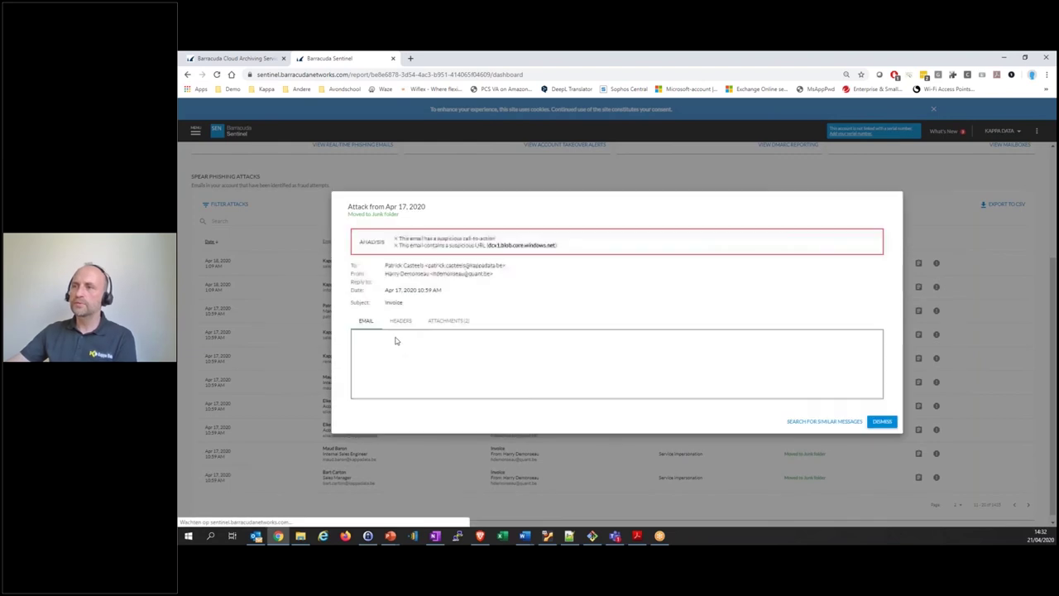
pyautogui.moveTo(399, 238); pyautogui.dragTo(496, 240)
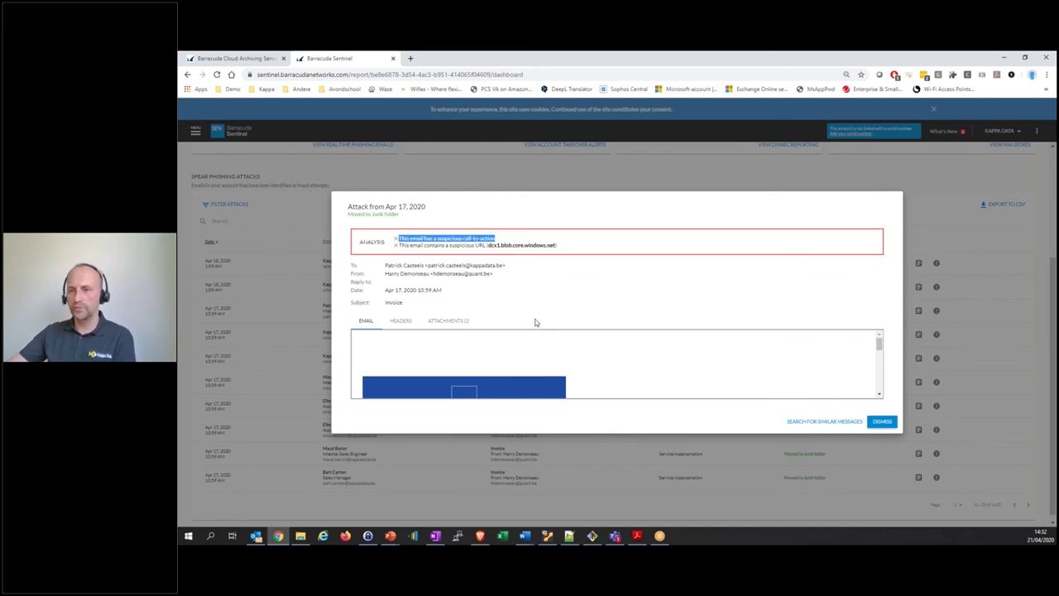
pyautogui.moveTo(400, 246); pyautogui.dragTo(579, 250)
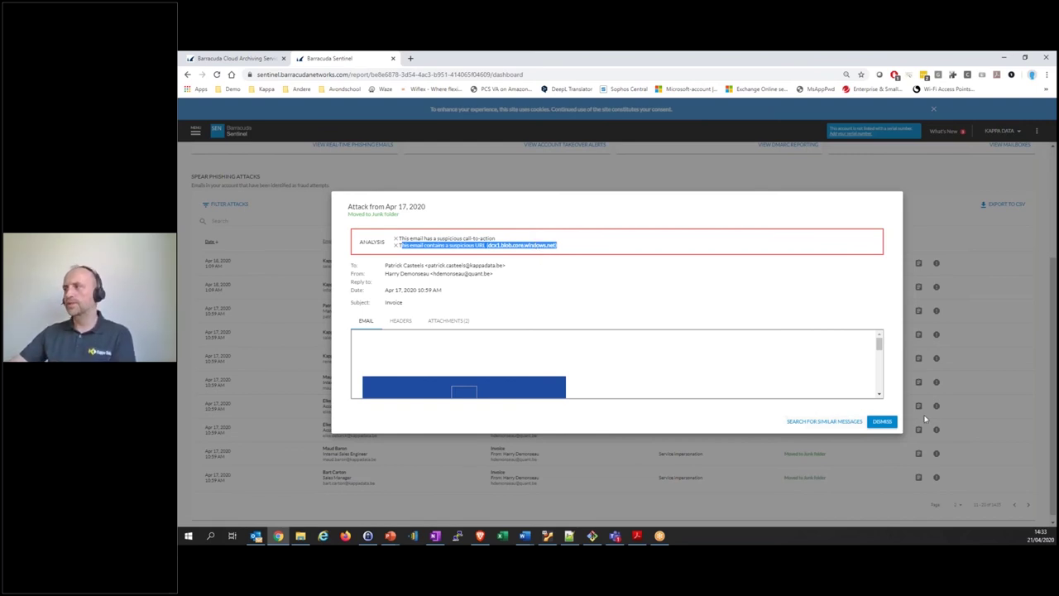
pyautogui.click(962, 403)
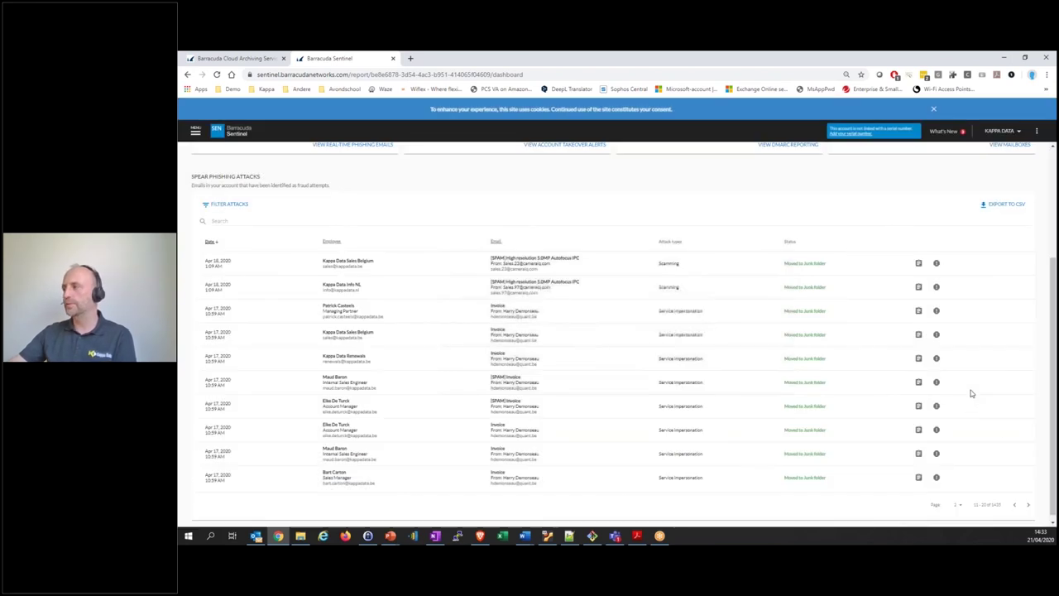
# Step: Go to page 23 of the spear phishing attacks and open the details of the "[SPAM] Please verify your email address" attack
pyautogui.click(959, 506)
pyautogui.scroll(-6, 976, 478)
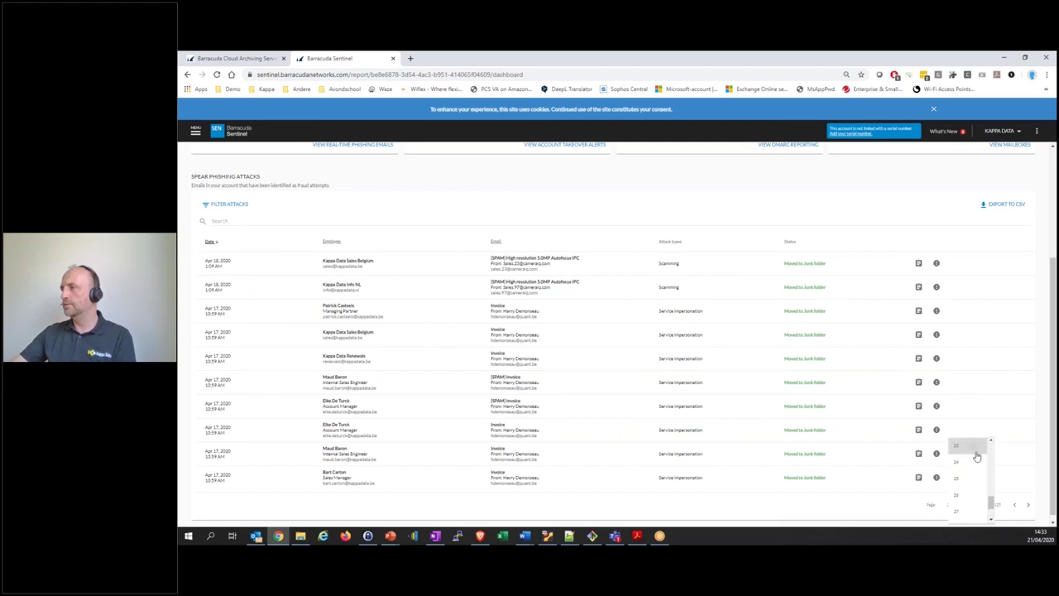
pyautogui.click(968, 459)
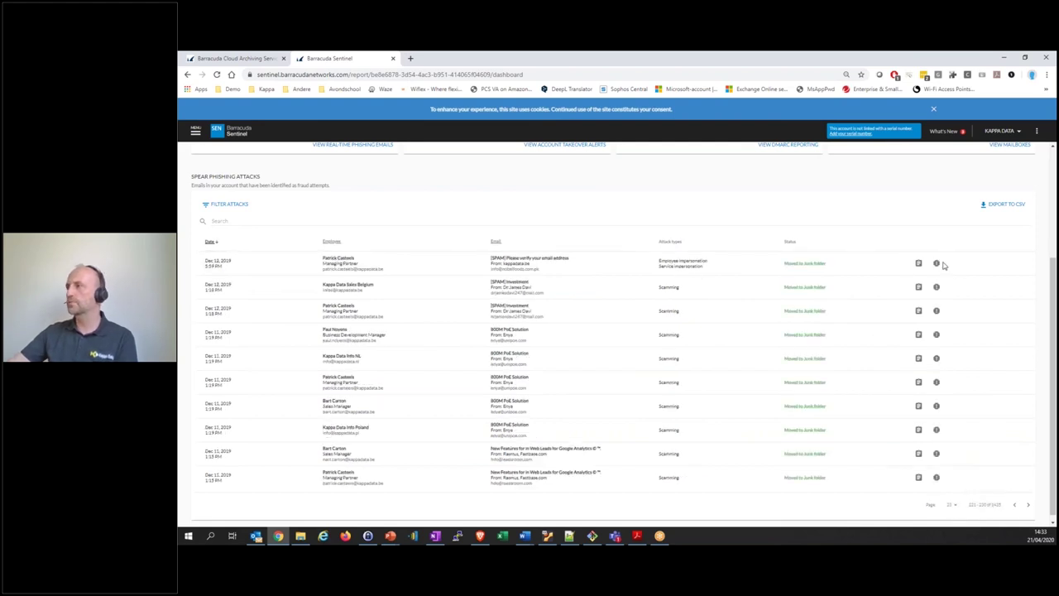
pyautogui.click(918, 263)
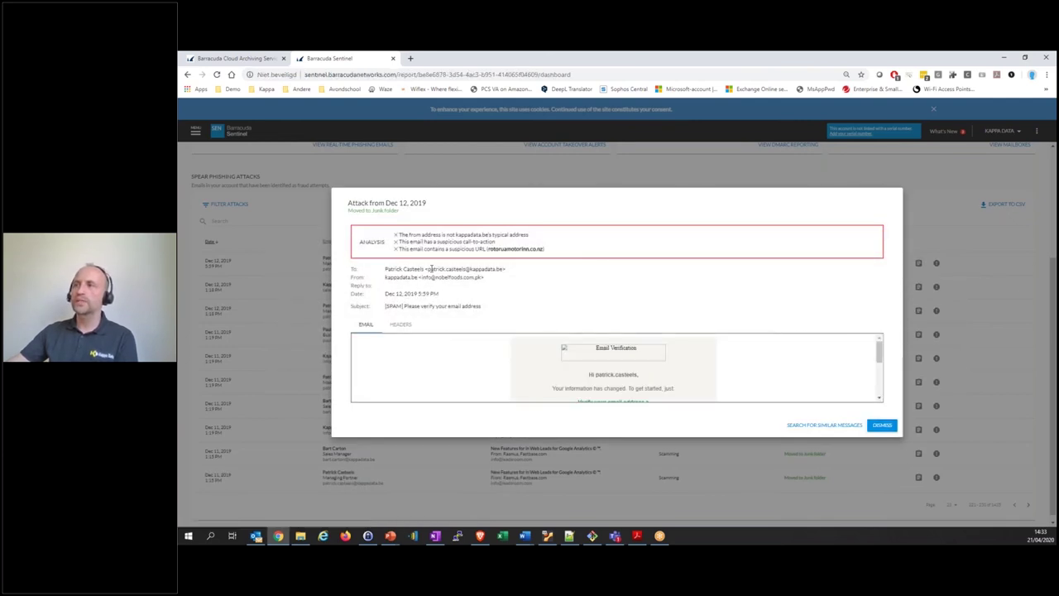
# Step: Compare the attack's sender name and address with the findings in its analysis, and close the details
pyautogui.moveTo(385, 279); pyautogui.dragTo(418, 280)
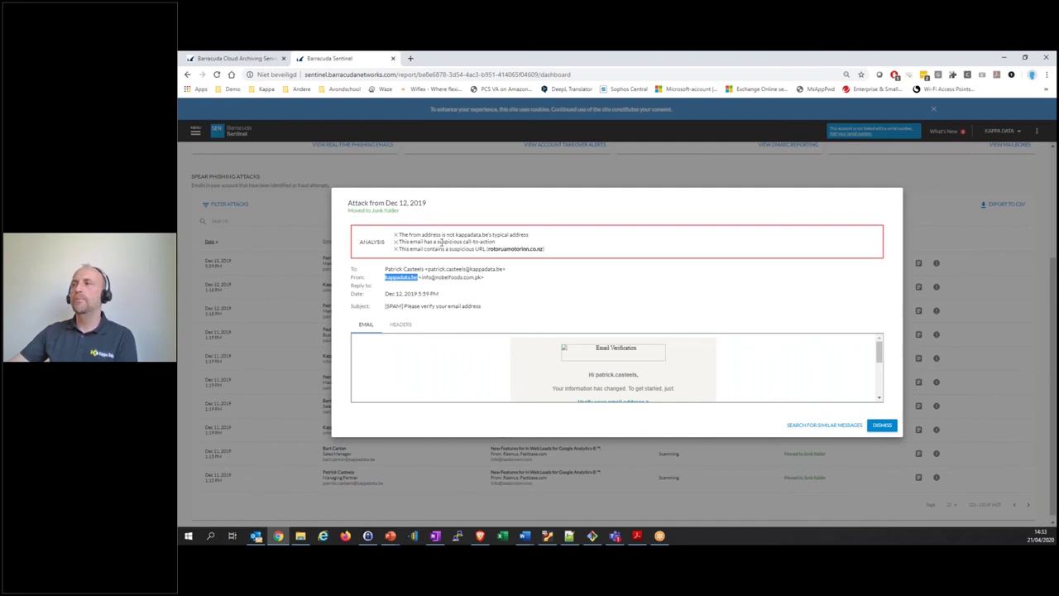
pyautogui.click(424, 253)
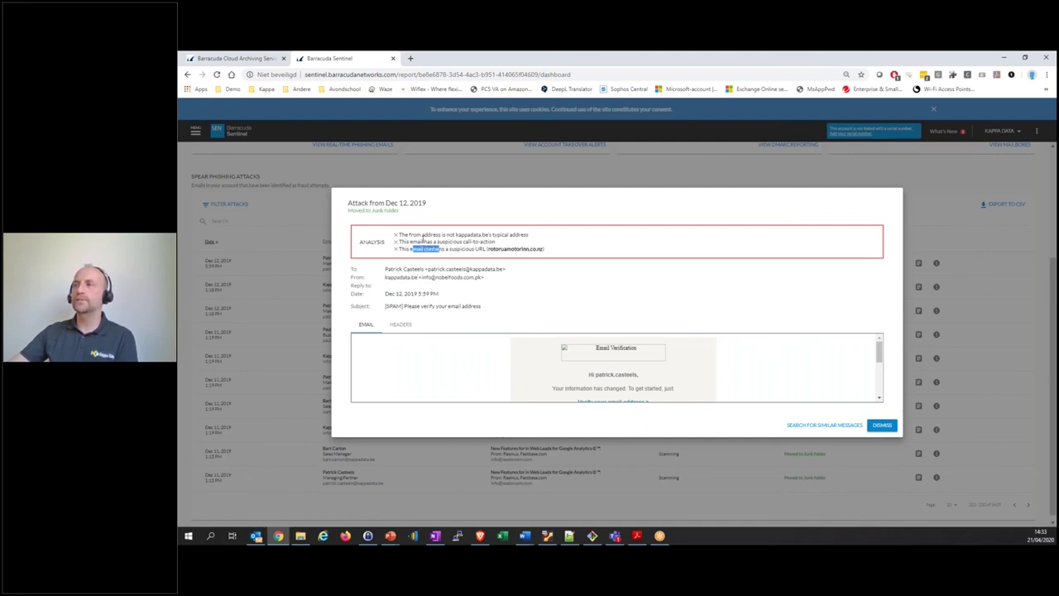
pyautogui.moveTo(419, 235); pyautogui.dragTo(399, 235)
pyautogui.moveTo(524, 235); pyautogui.dragTo(528, 235)
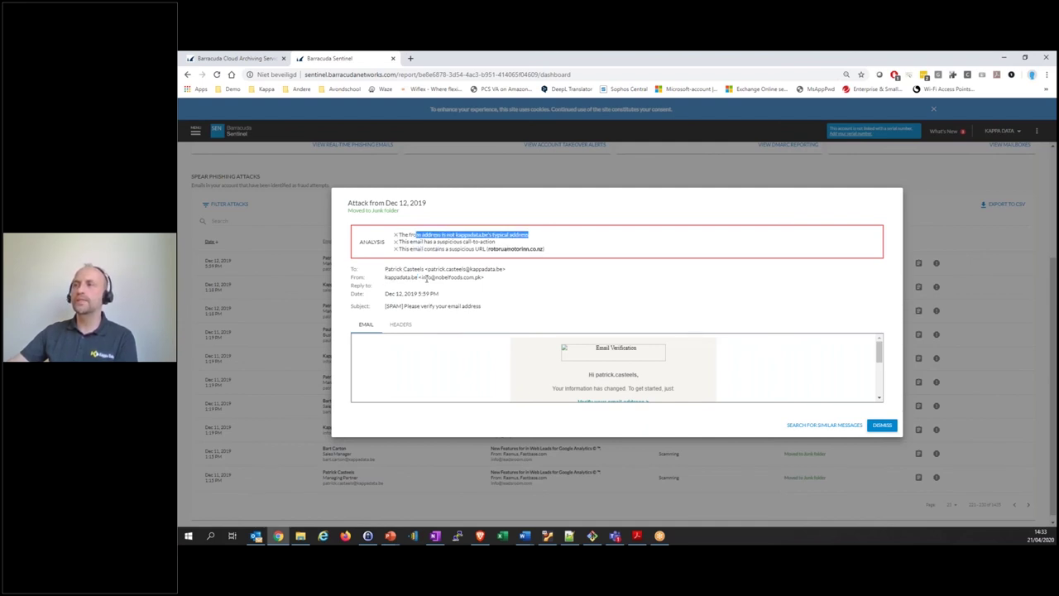
pyautogui.moveTo(429, 278); pyautogui.dragTo(487, 279)
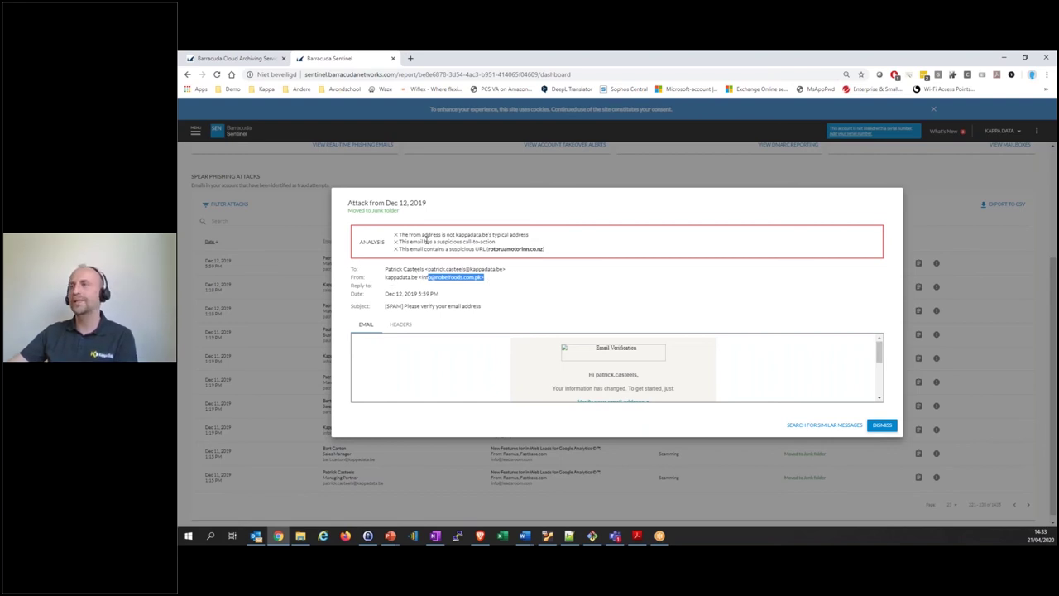
pyautogui.moveTo(409, 241); pyautogui.dragTo(477, 249)
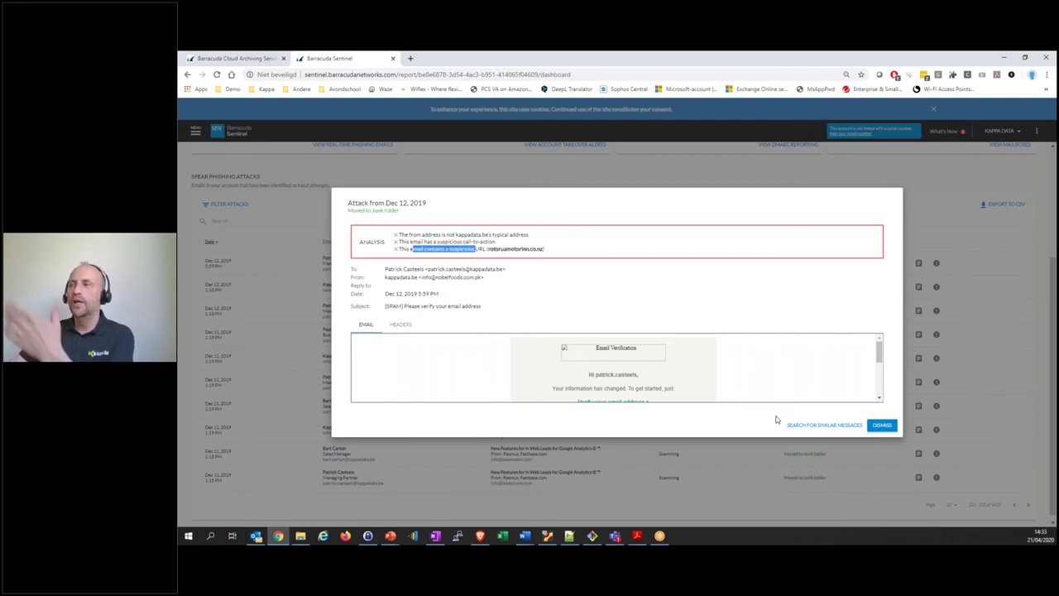
pyautogui.click(955, 355)
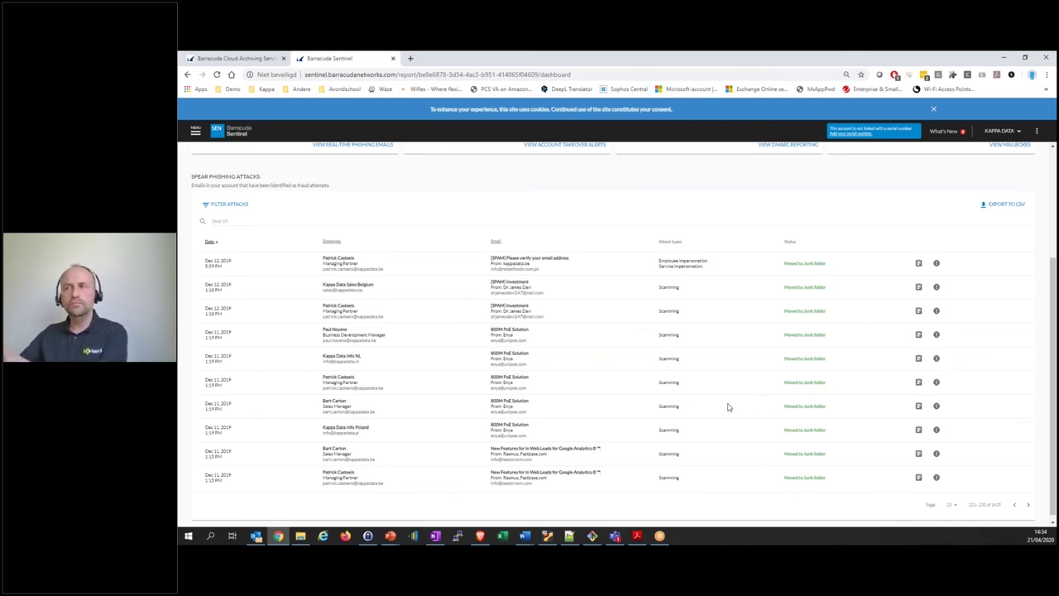
# Step: Open Sentinel's Account Takeover section and review its suspicious sign-in alert, incidents and inbox rules
pyautogui.scroll(3, 693, 381)
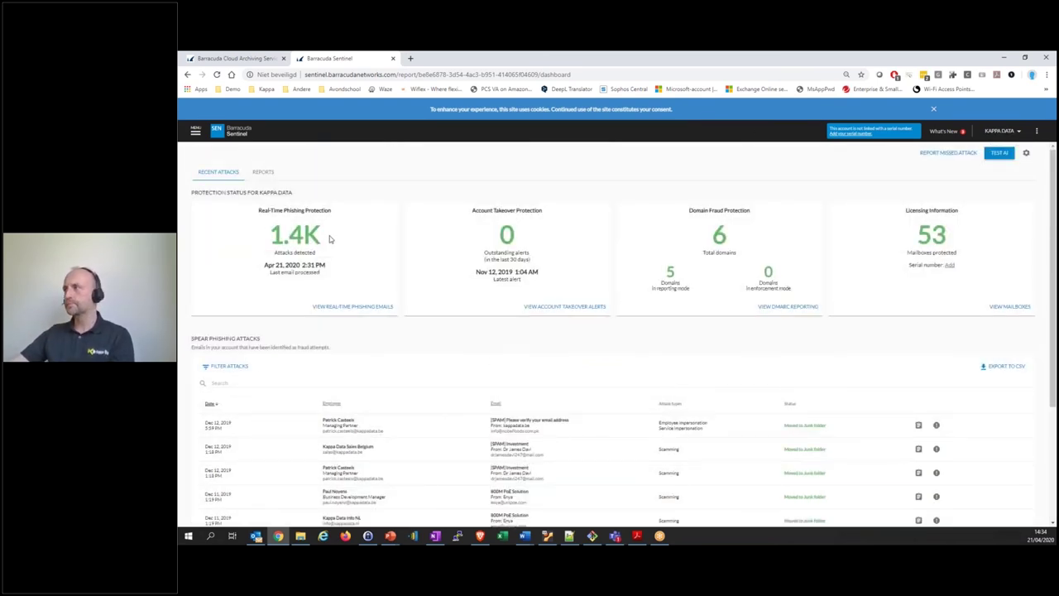
pyautogui.click(196, 134)
pyautogui.click(202, 170)
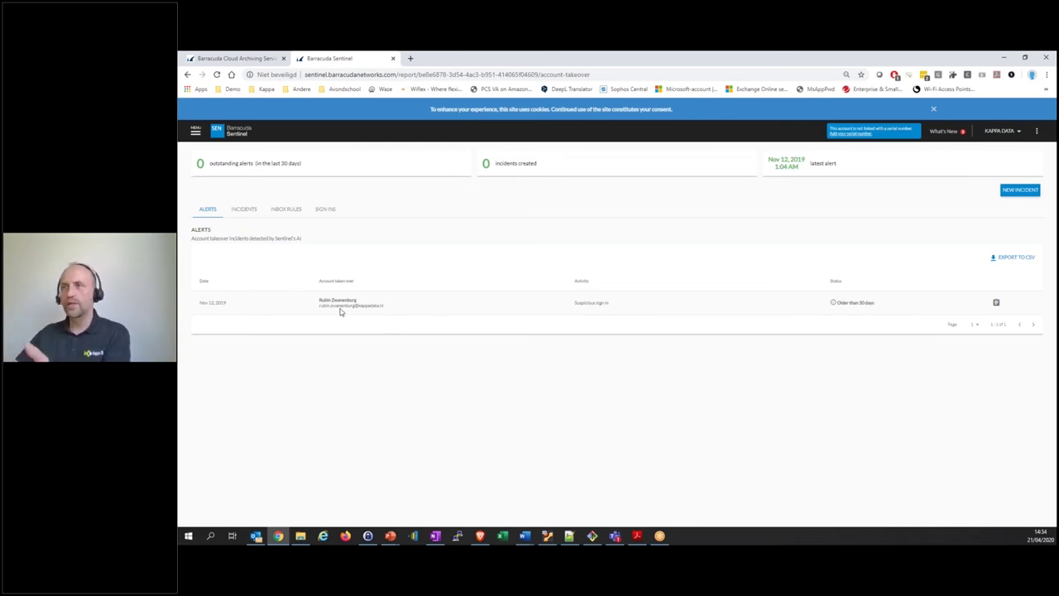
pyautogui.tripleClick(571, 305)
pyautogui.click(622, 375)
pyautogui.click(247, 209)
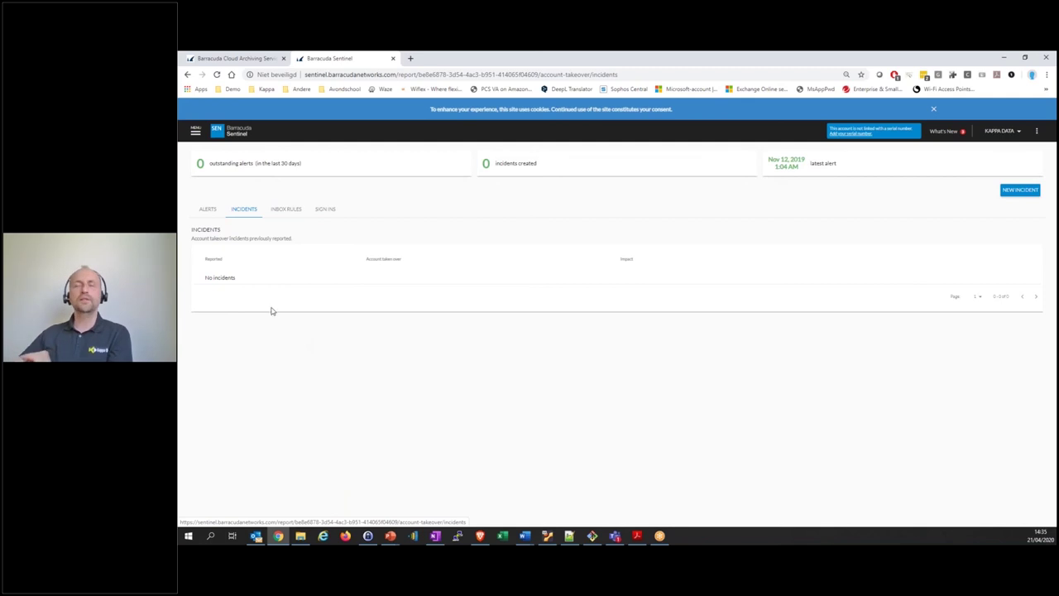
pyautogui.click(286, 211)
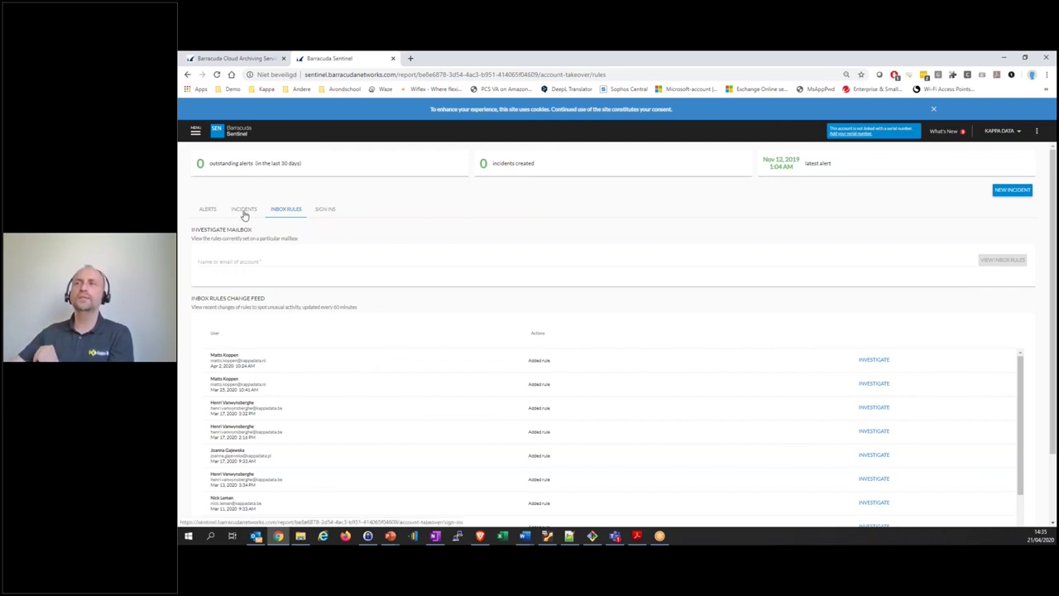
# Step: Open the Domain Fraud section and locate the codetwo.online domain that is not configured for DMARC
pyautogui.click(195, 131)
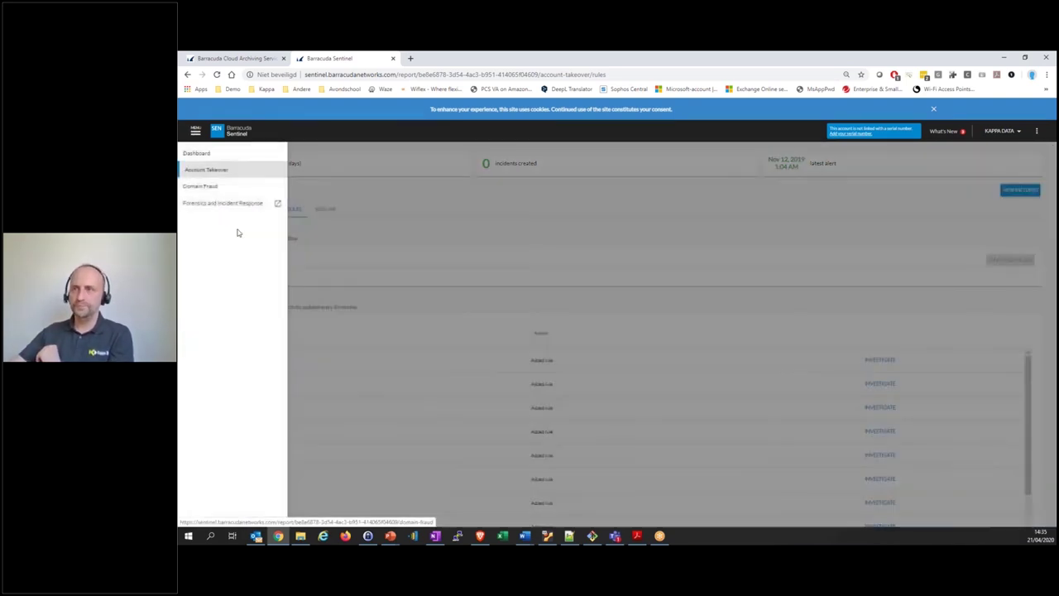
pyautogui.click(214, 187)
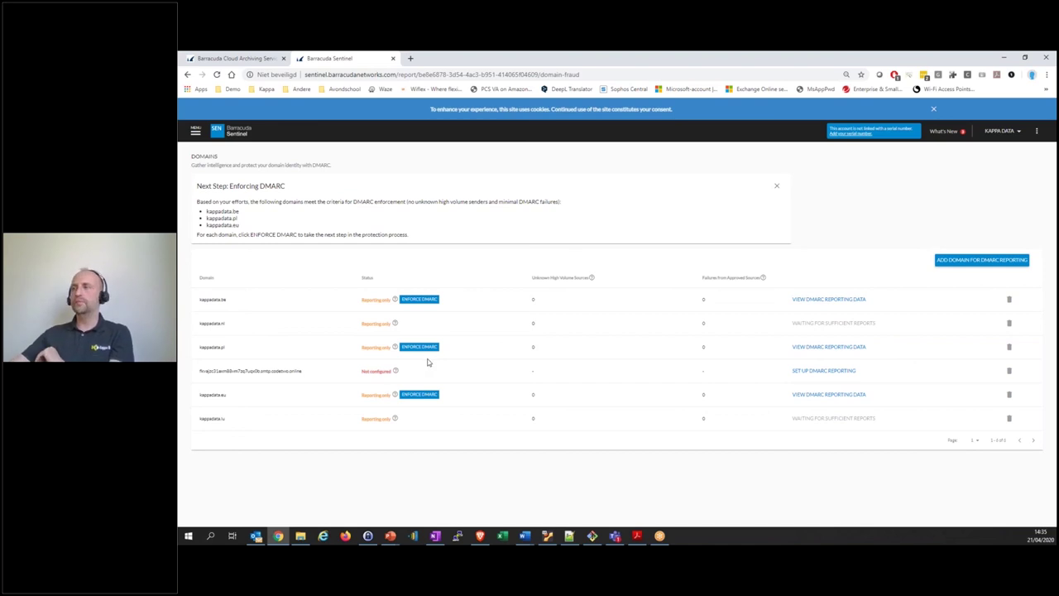
pyautogui.moveTo(212, 371); pyautogui.dragTo(320, 378)
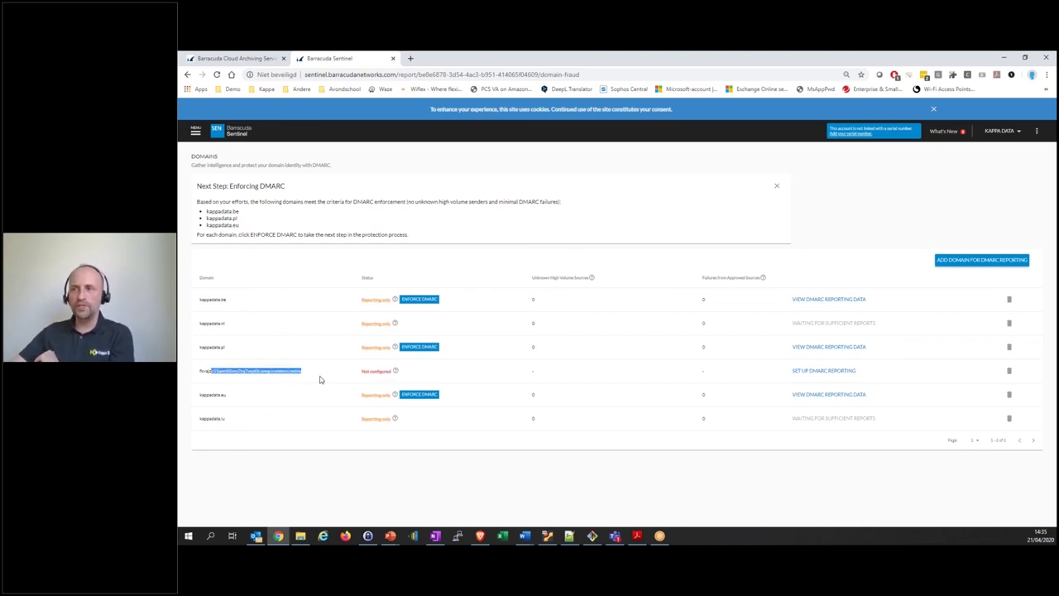
# Step: Check the codetwo.online domain's SPF record, view the DMARC record required for it, and cancel the setup
pyautogui.click(805, 370)
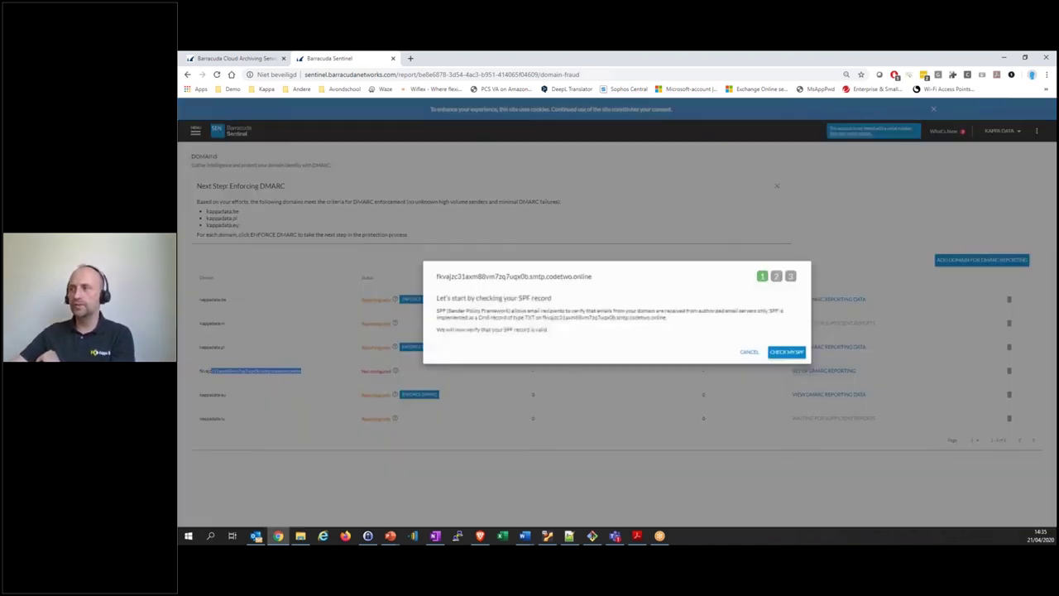
pyautogui.click(790, 354)
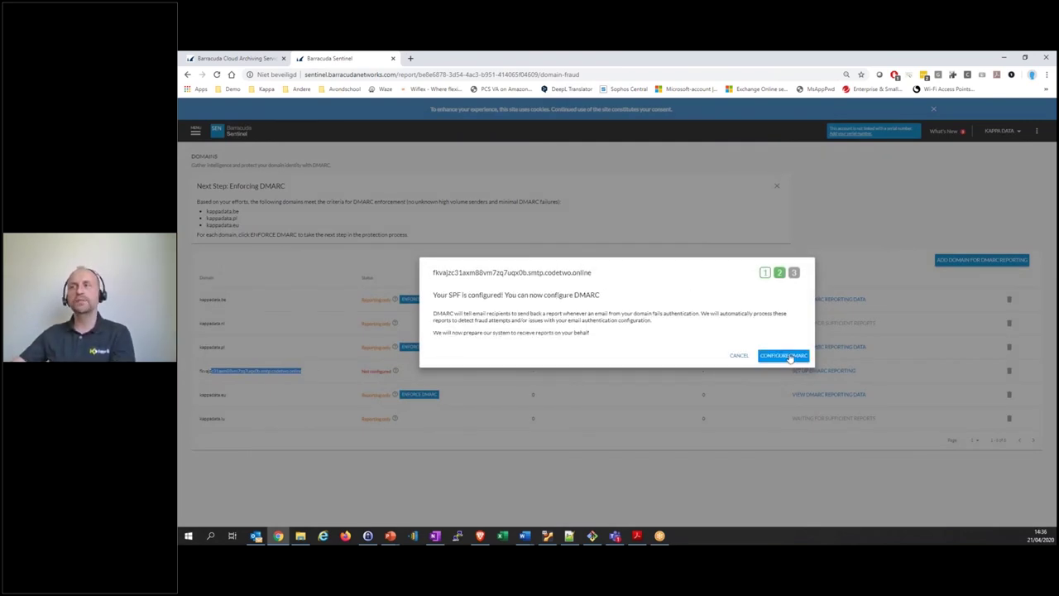
pyautogui.click(788, 356)
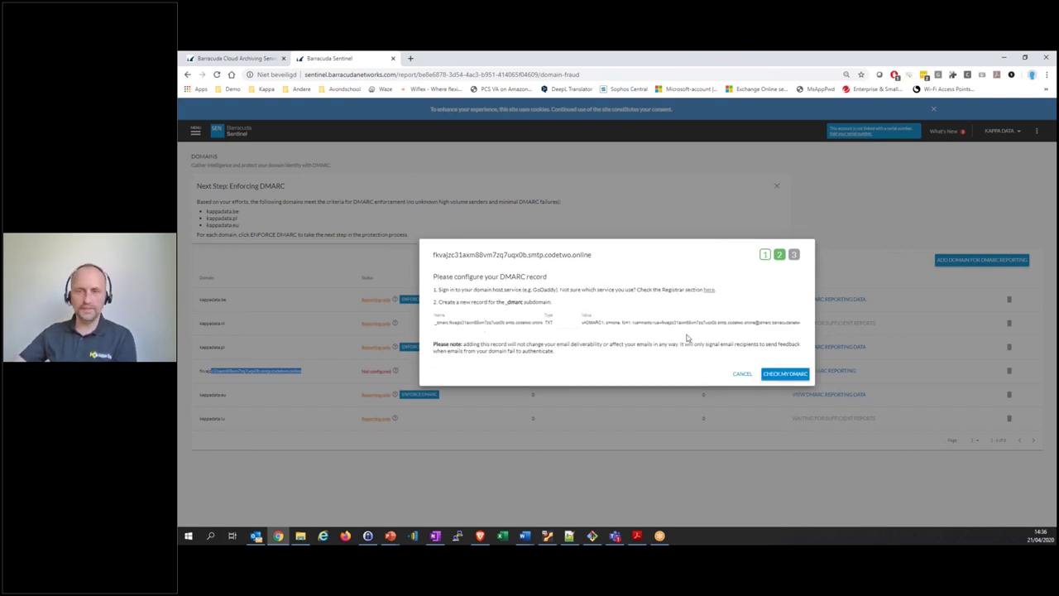
pyautogui.click(742, 374)
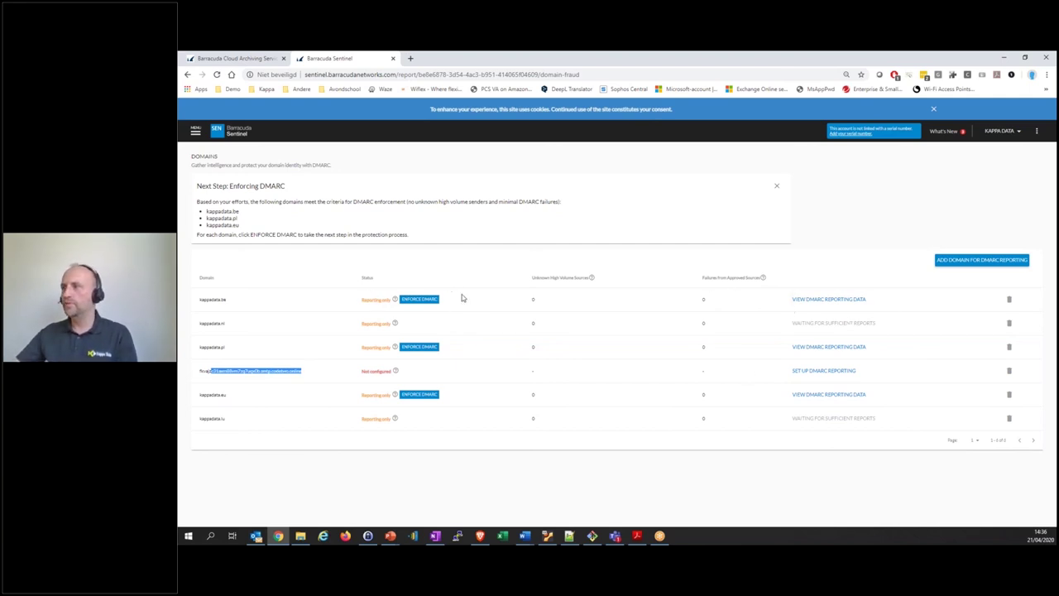
# Step: Open the DMARC reporting data for kappadata.be and inspect the map of countries sending mail that impersonates the domain
pyautogui.click(810, 300)
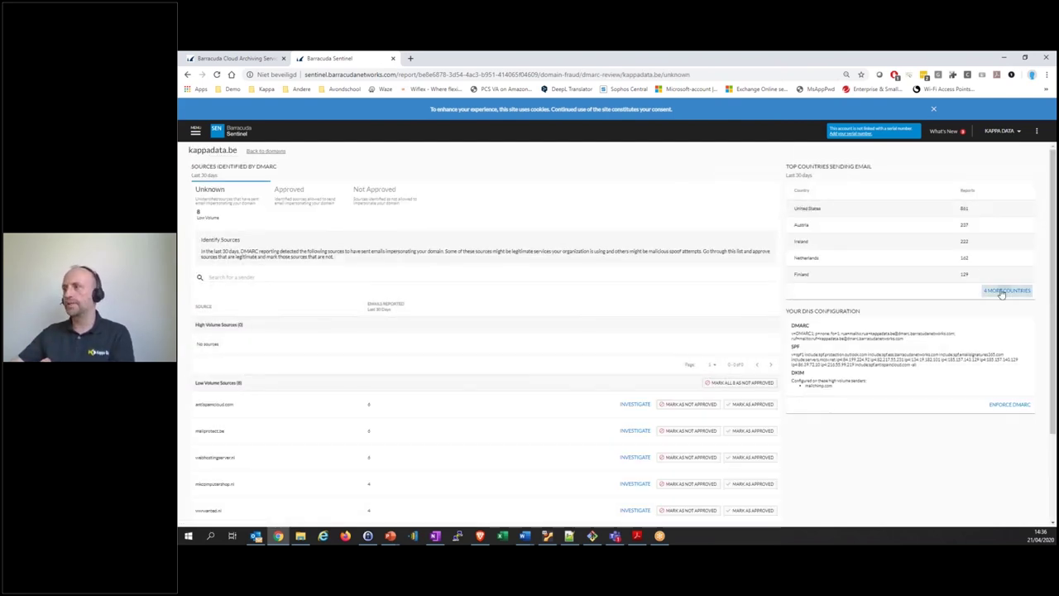
pyautogui.click(1002, 291)
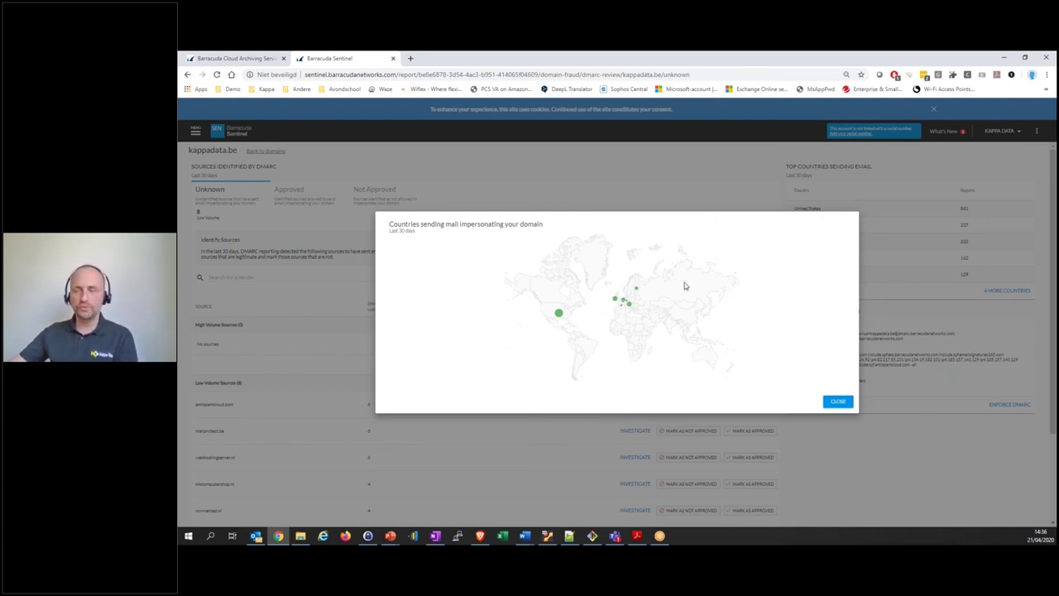
pyautogui.moveTo(559, 316)
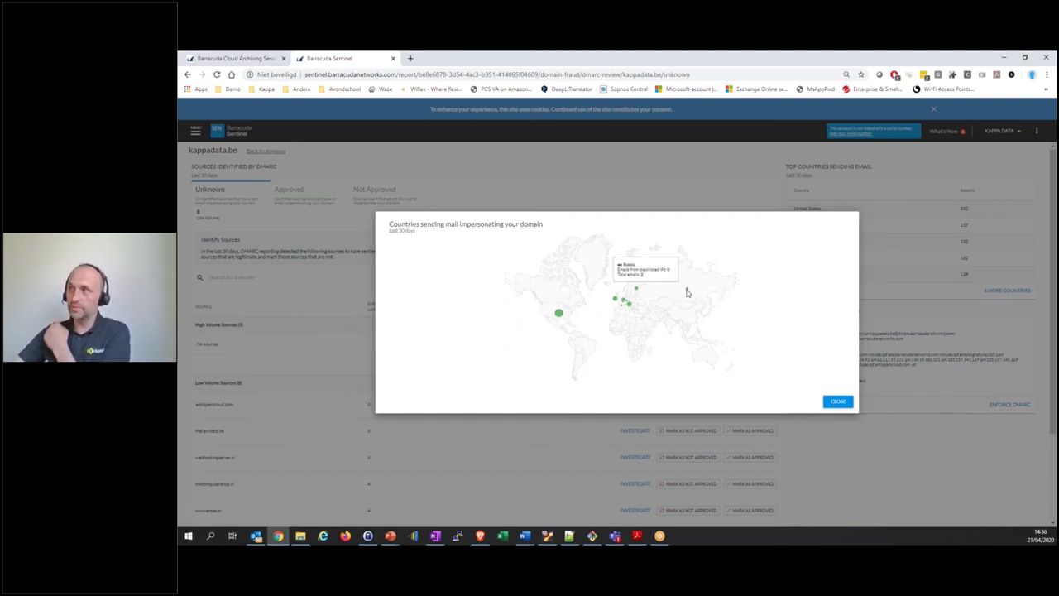
pyautogui.click(835, 401)
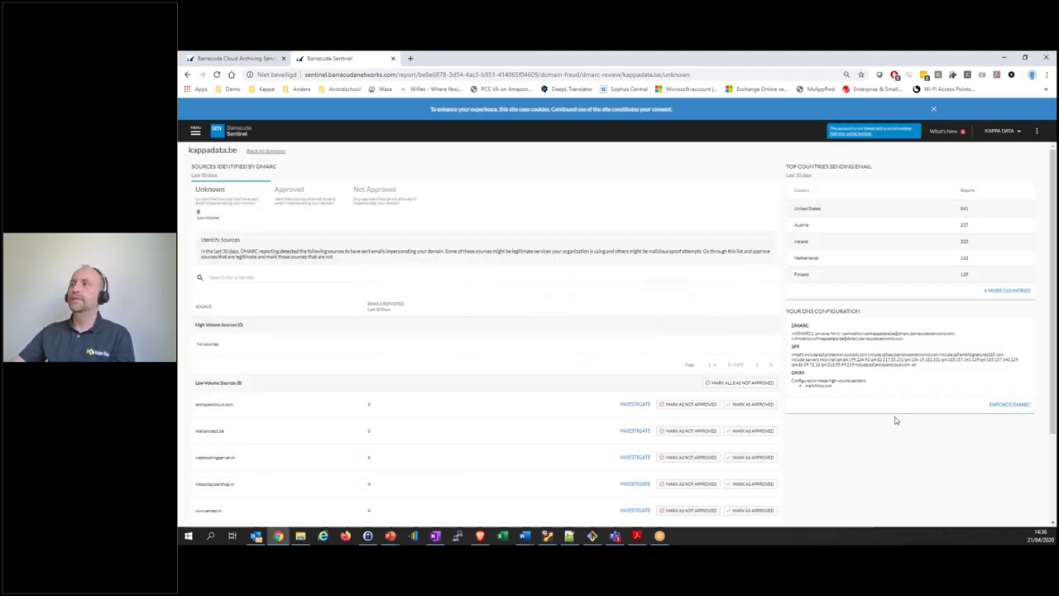
pyautogui.scroll(-3, 441, 335)
pyautogui.scroll(3, 441, 335)
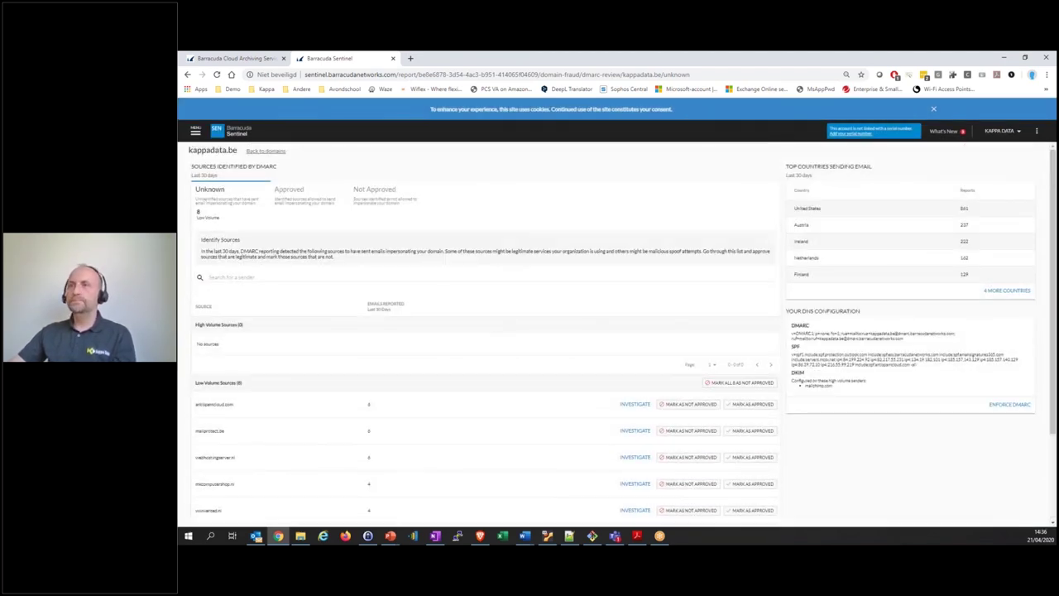
# Step: Open Forensics and Incident Response and examine the Apr 02, 2020 incident with subject "New Deposit - Shared Via OneDrive On 4/01/2020"
pyautogui.click(195, 130)
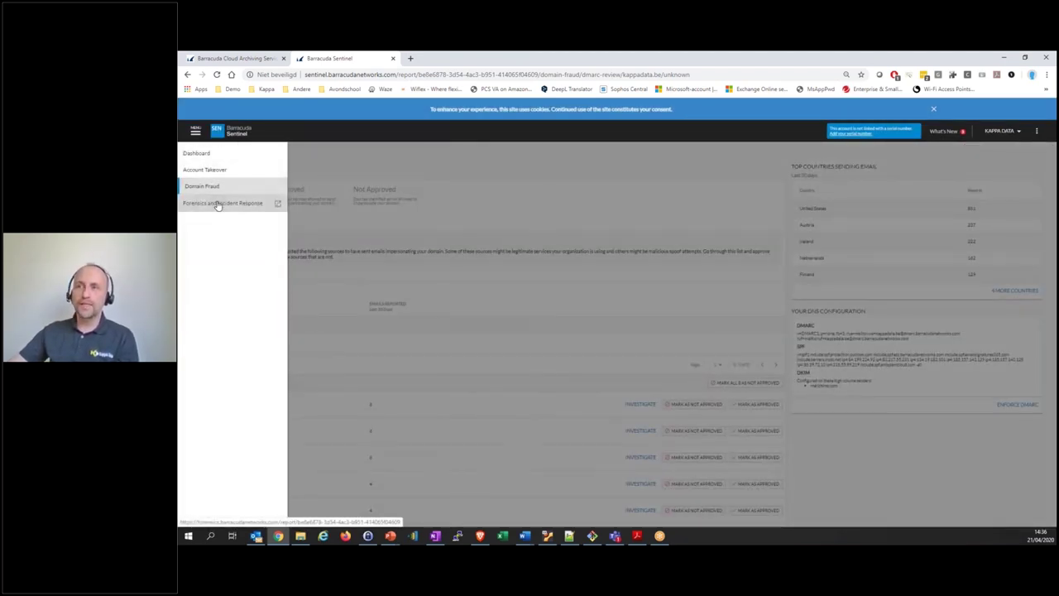
pyautogui.click(218, 206)
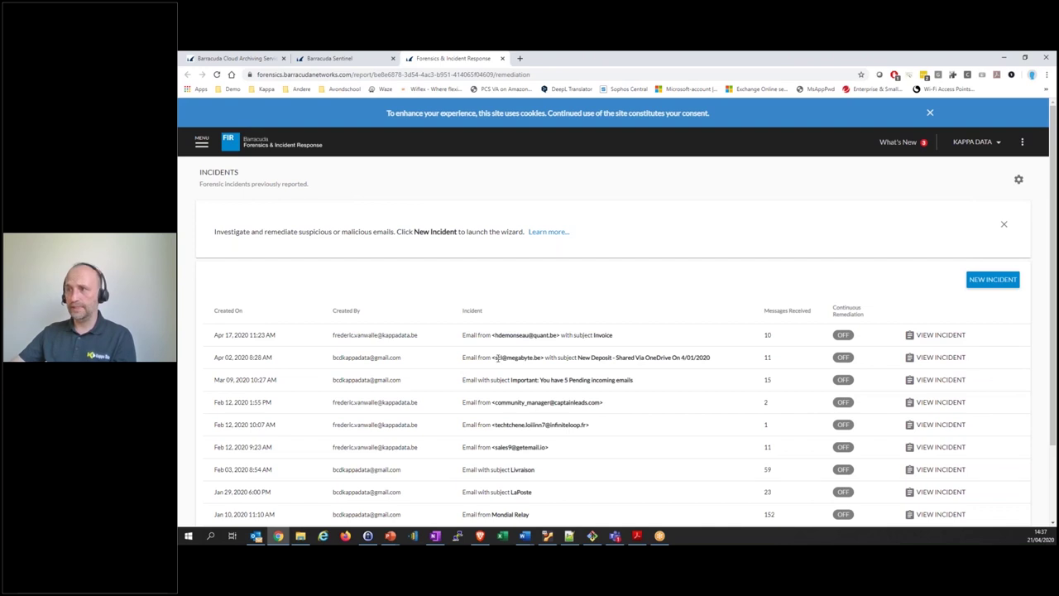
pyautogui.moveTo(496, 357); pyautogui.dragTo(713, 362)
pyautogui.click(574, 364)
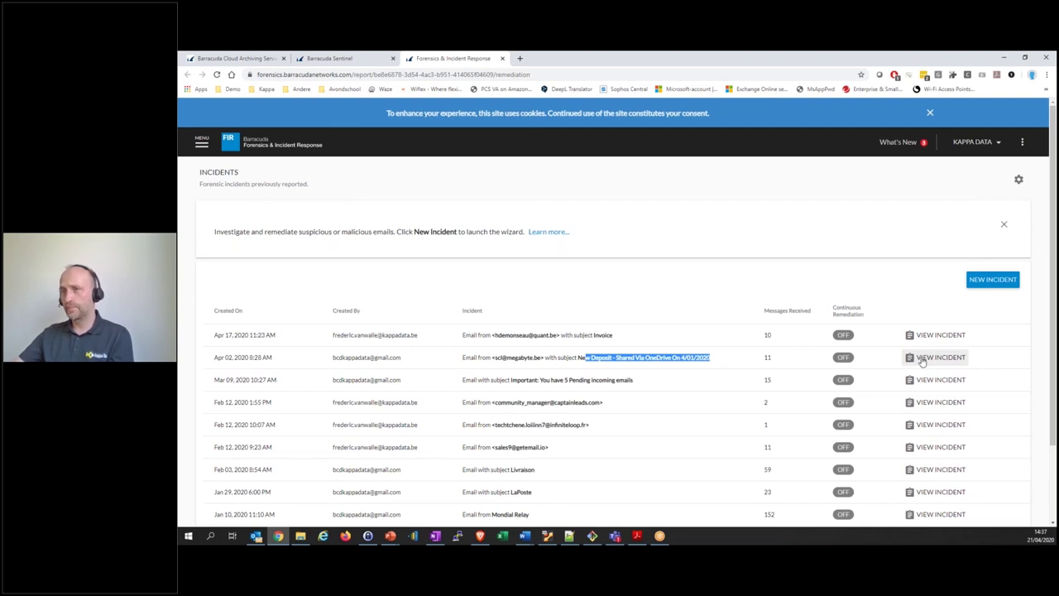
pyautogui.doubleClick(332, 362)
# Step: Review the Apr 02, 2020 incident's remediation actions and involved emails, and return to the incident list
pyautogui.click(943, 359)
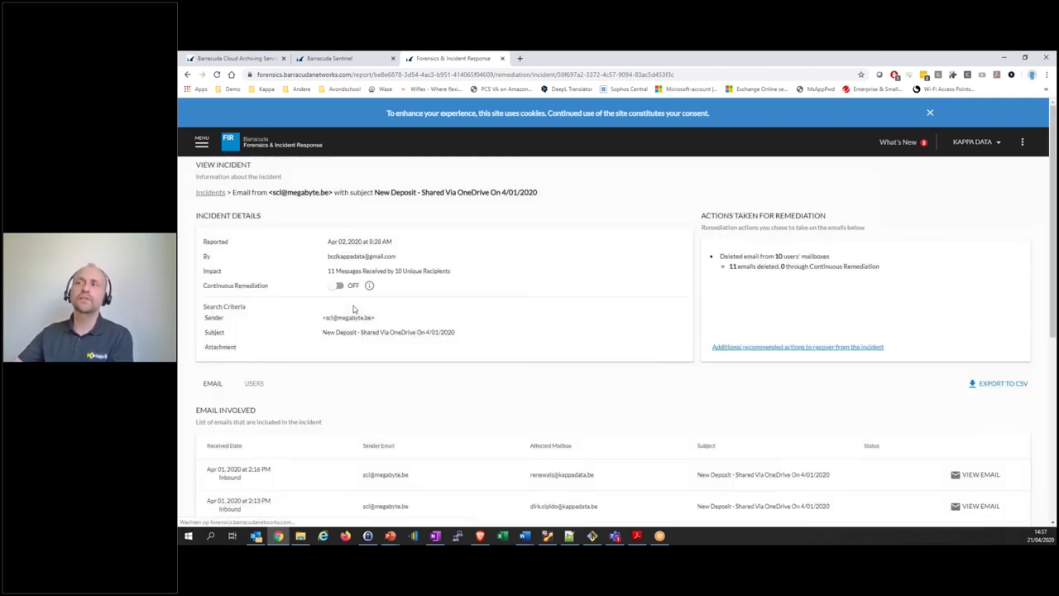
pyautogui.scroll(-1, 358, 319)
pyautogui.scroll(-2, 358, 318)
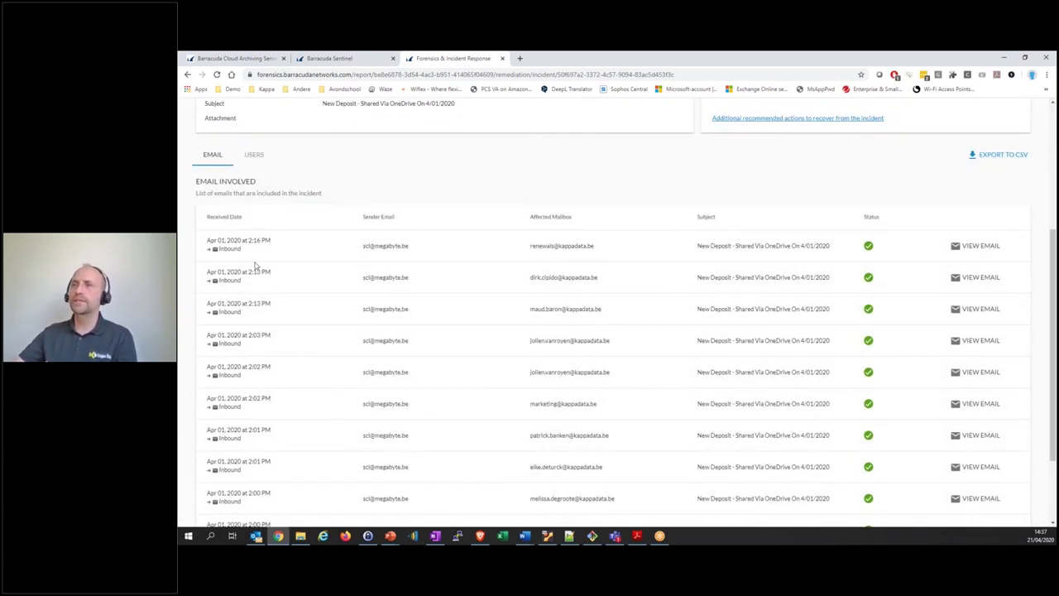
pyautogui.scroll(2, 567, 451)
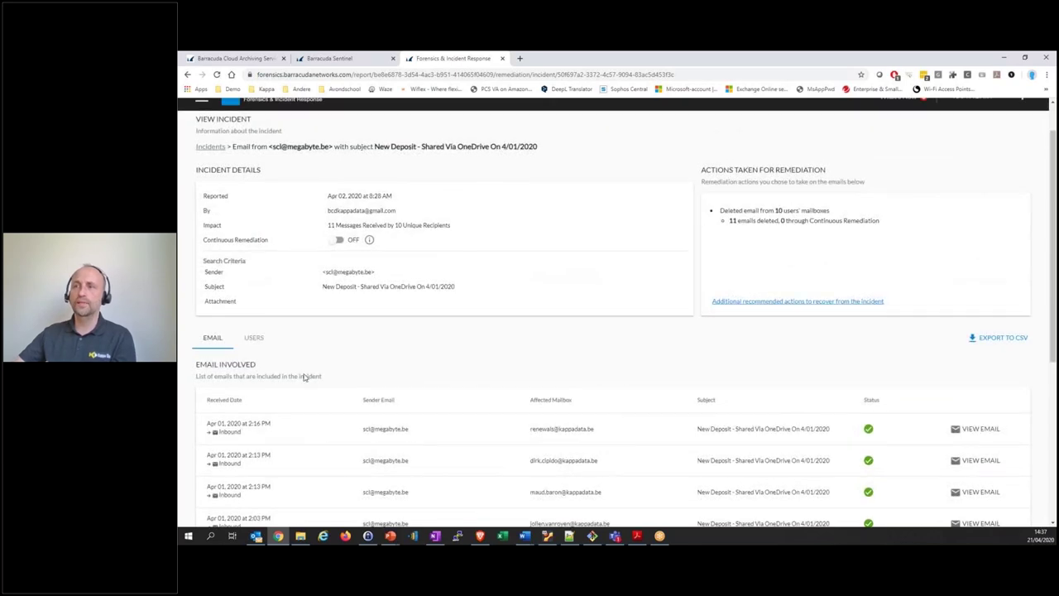
pyautogui.click(187, 74)
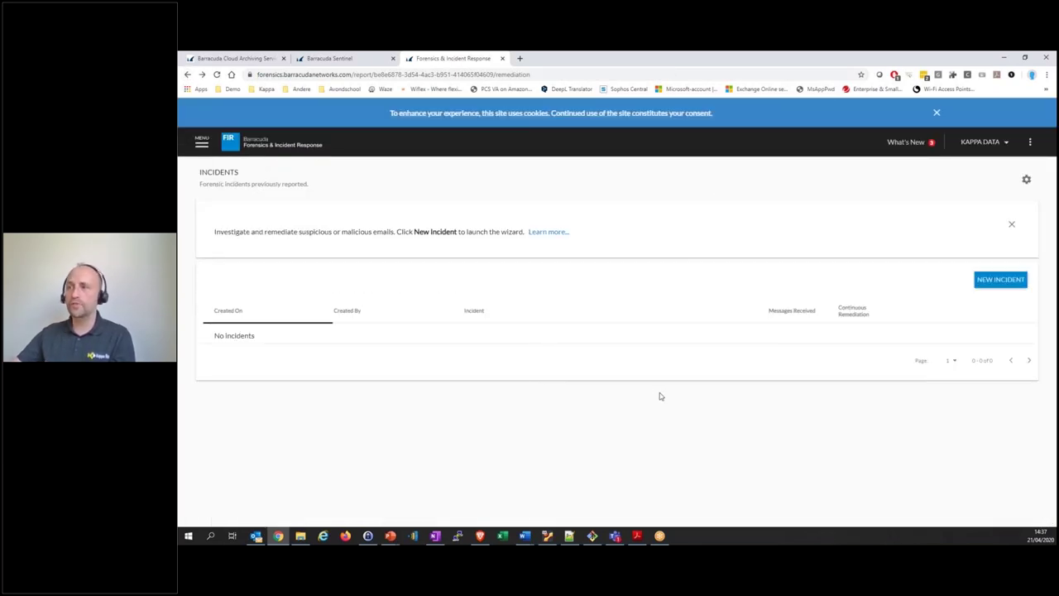
# Step: Check the messages received for the Feb 12, 2020 10:07 AM incident and reopen the "New Deposit - Shared Via OneDrive On 4/01/2020" incident
pyautogui.scroll(-2, 654, 380)
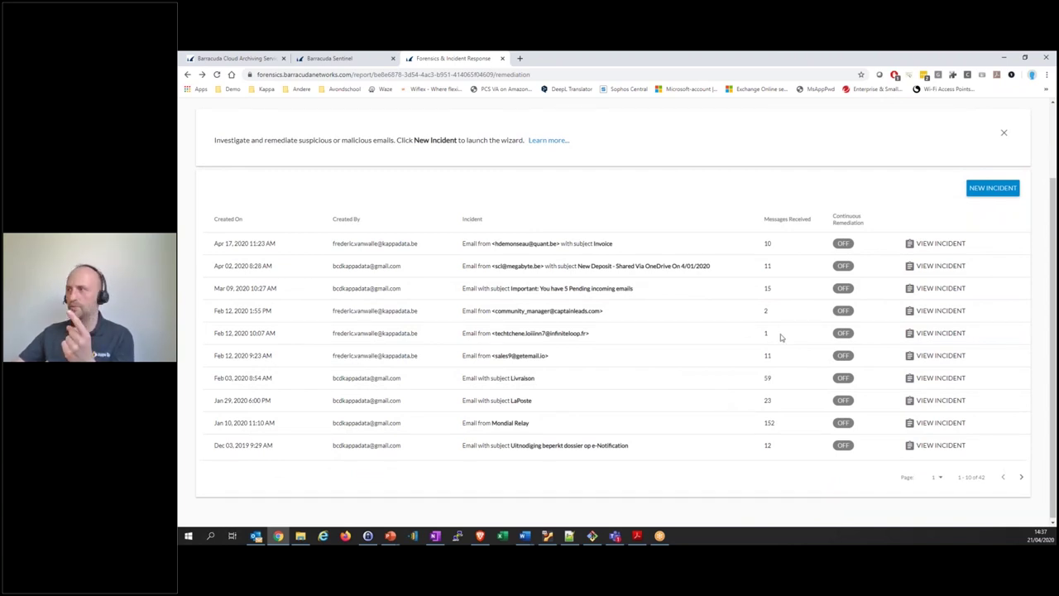
pyautogui.moveTo(771, 337); pyautogui.dragTo(729, 340)
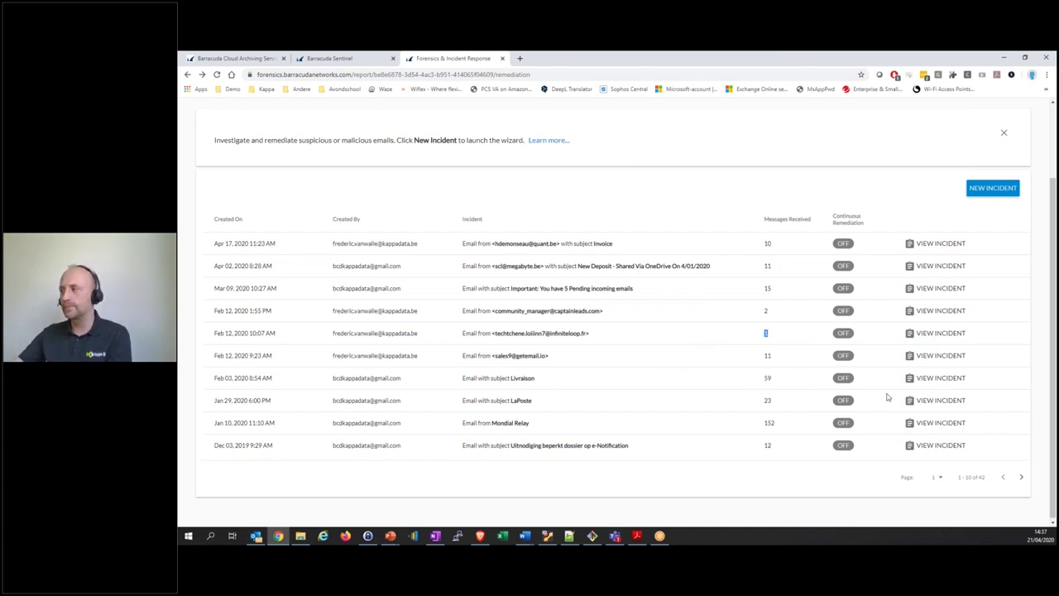
pyautogui.click(937, 265)
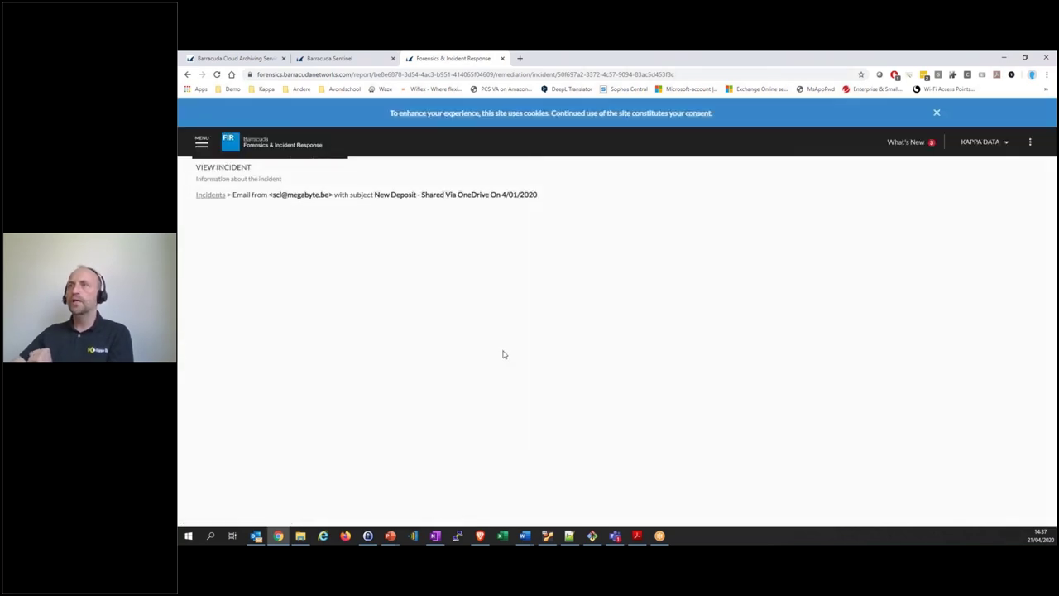
# Step: Review whether the incident's recipients clicked on links, opened, replied to or forwarded the emails
pyautogui.scroll(-3, 497, 359)
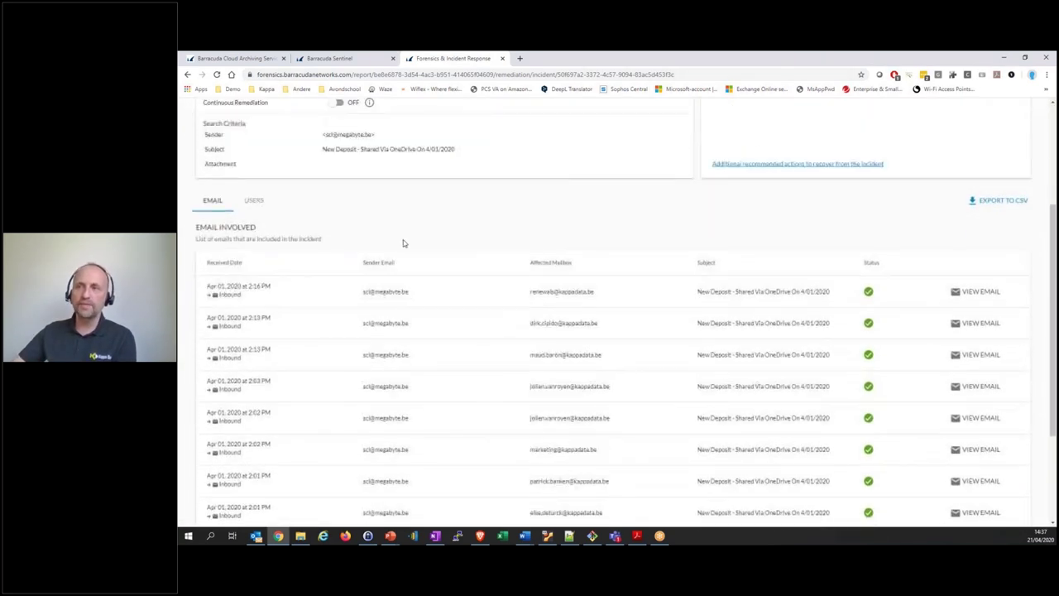
pyautogui.click(251, 201)
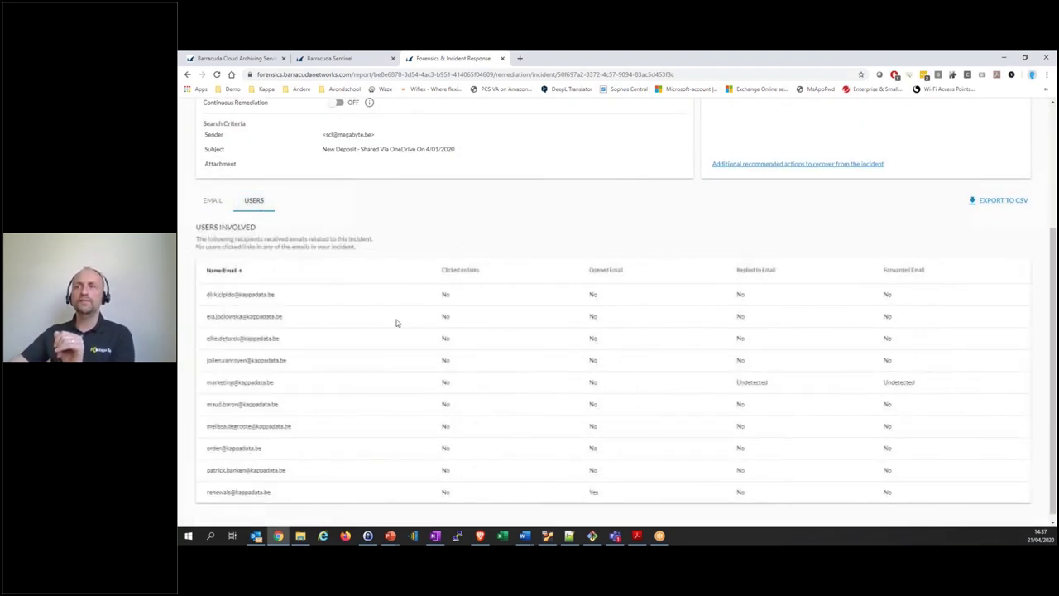
pyautogui.moveTo(441, 273); pyautogui.dragTo(491, 271)
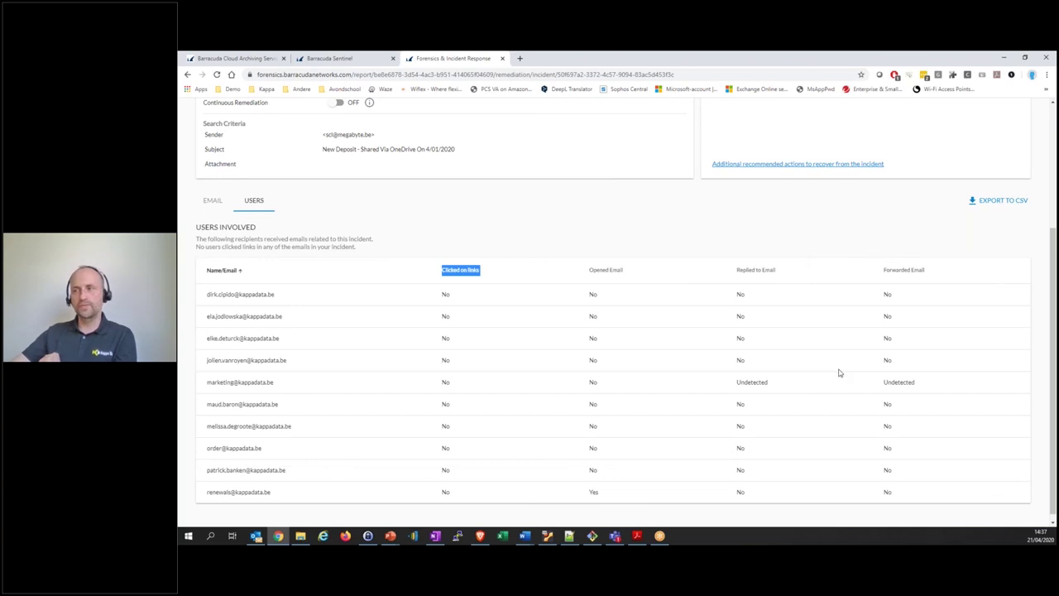
# Step: Turn on Continuous Remediation for the "New Deposit - Shared Via OneDrive On 4/01/2020" incident
pyautogui.scroll(2, 710, 373)
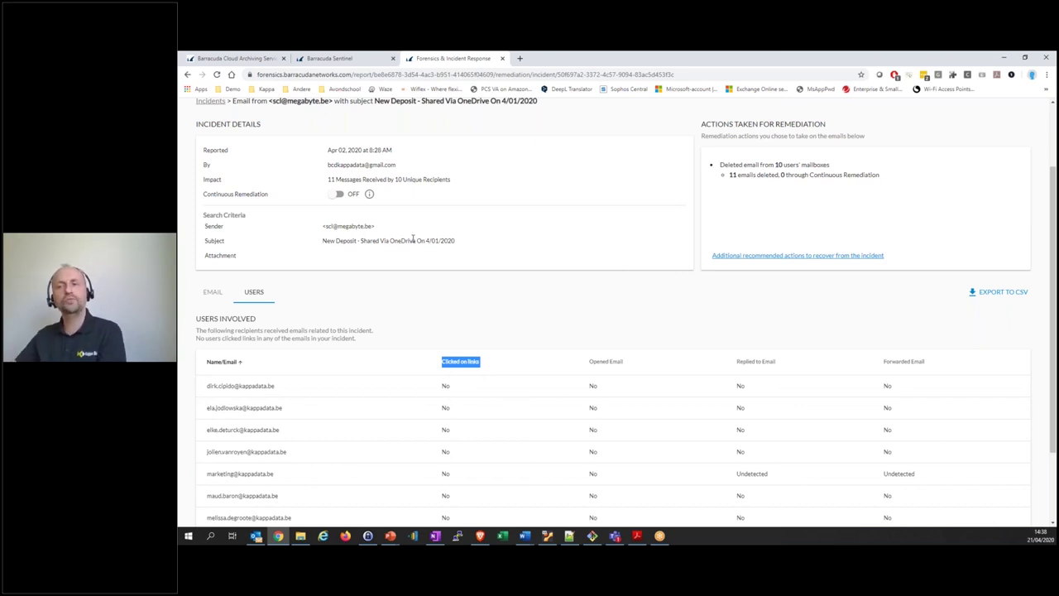
pyautogui.click(338, 195)
pyautogui.tripleClick(236, 195)
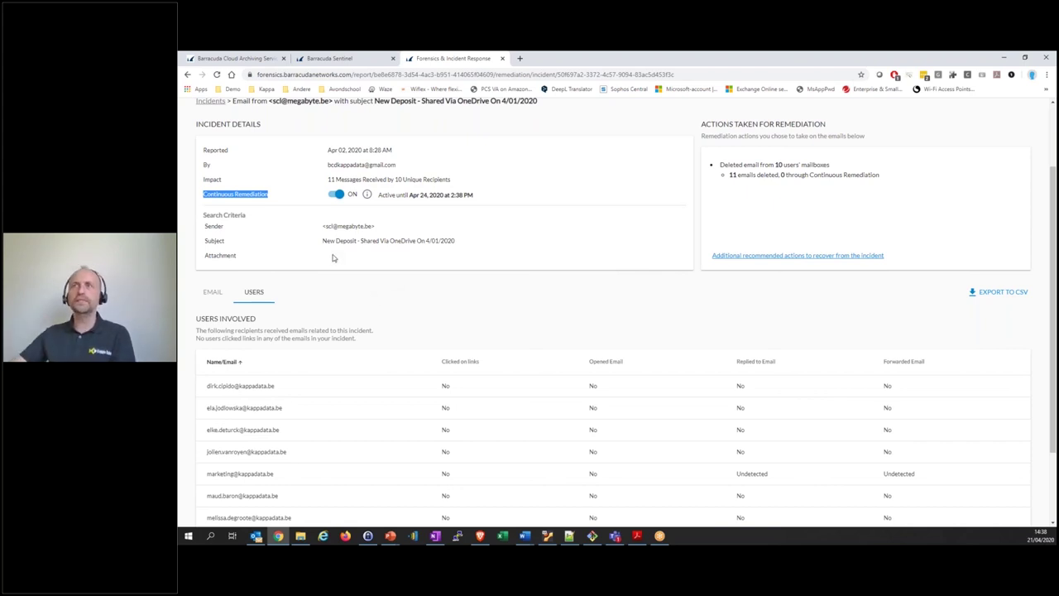
# Step: Review the emails involved in the incident, and return to the incident list to check its Continuous Remediation column
pyautogui.scroll(2, 335, 256)
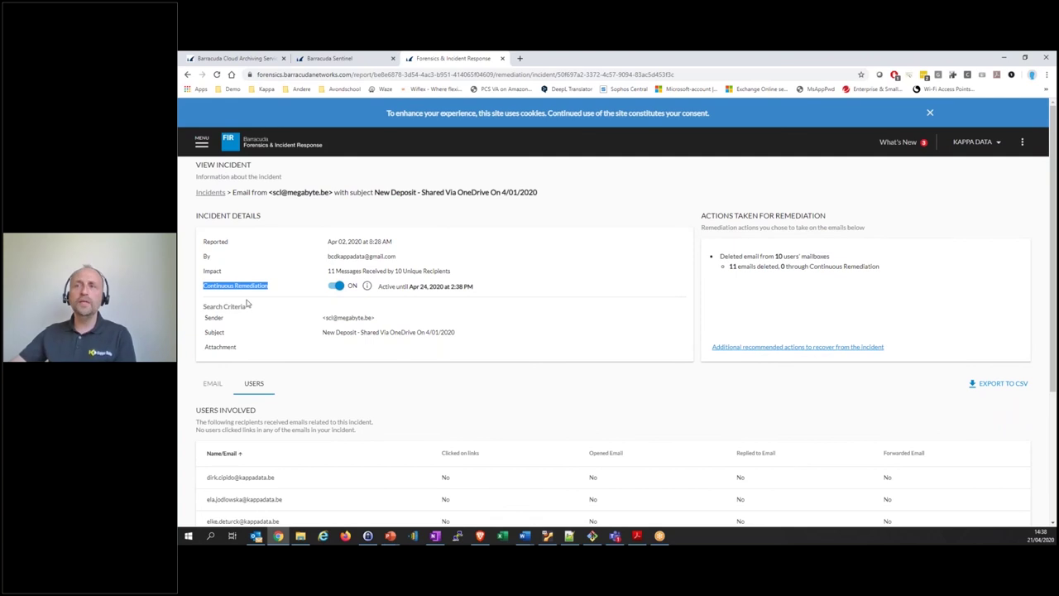
pyautogui.click(213, 384)
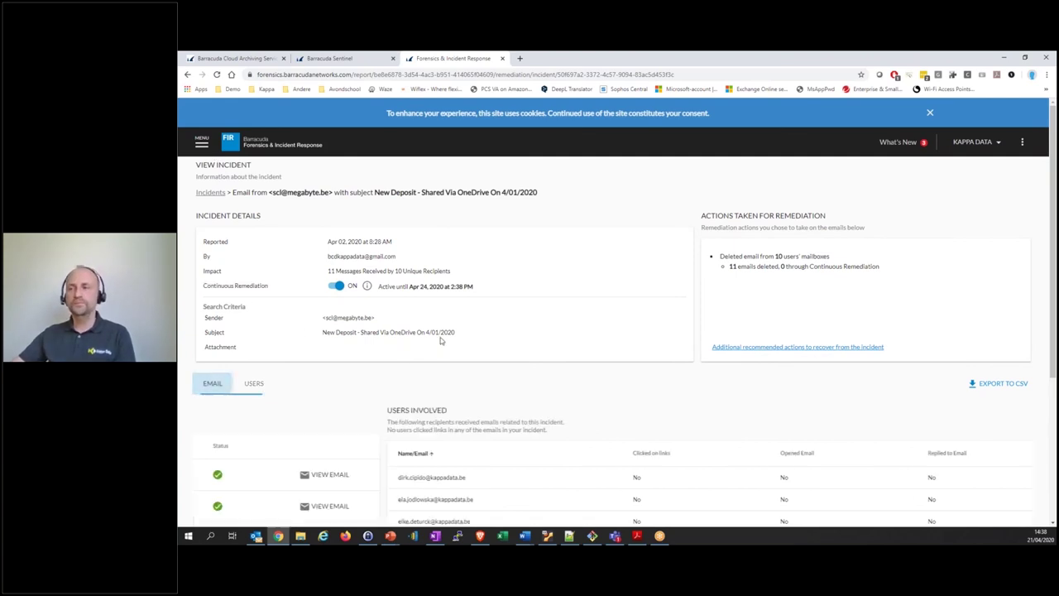
pyautogui.scroll(-2, 416, 336)
pyautogui.scroll(-1, 418, 334)
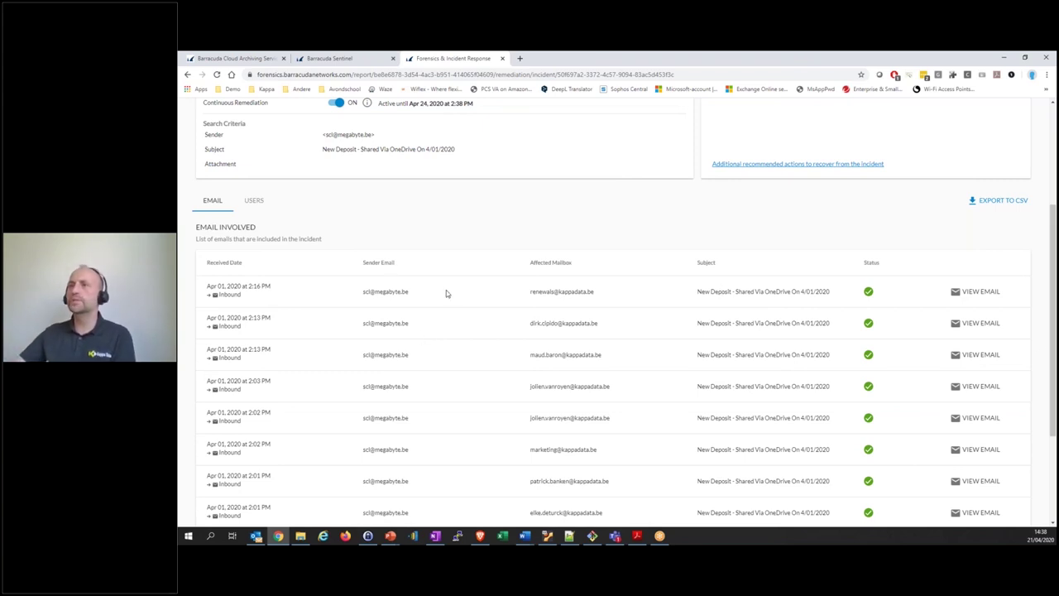
pyautogui.scroll(4, 218, 158)
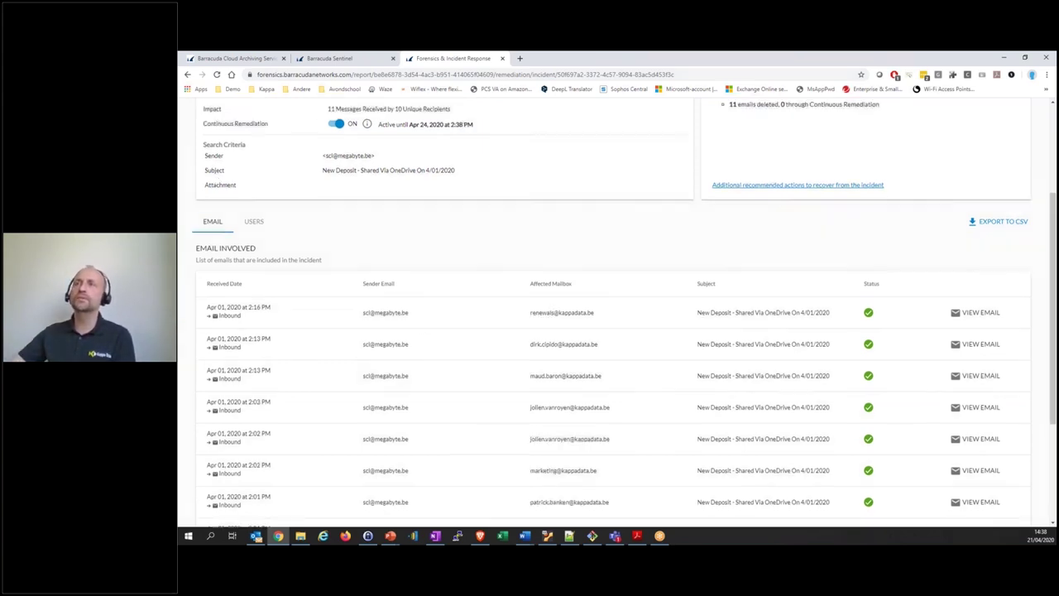
pyautogui.click(188, 76)
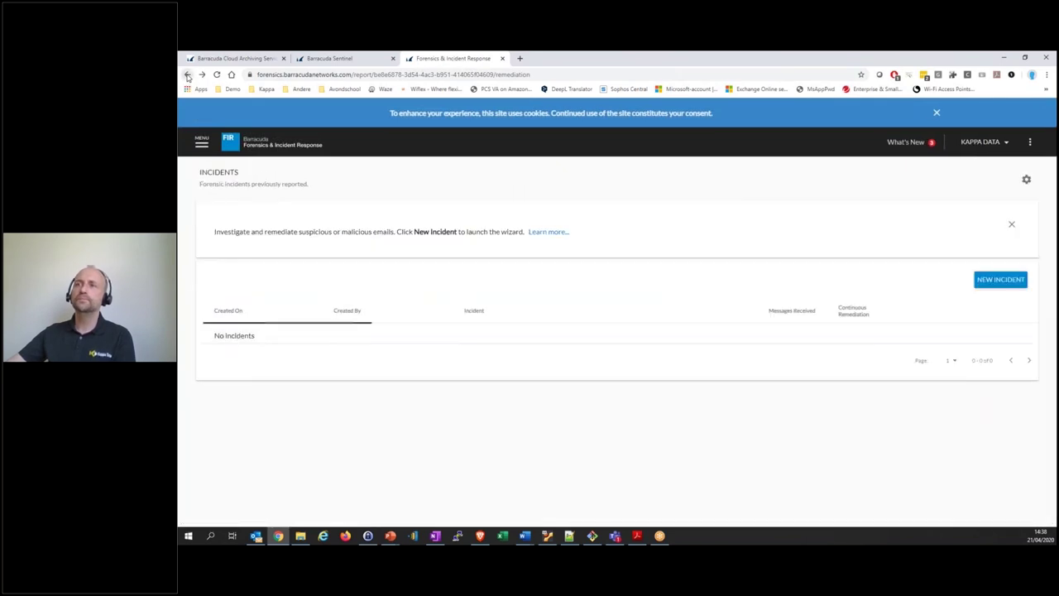
pyautogui.rightClick(189, 76)
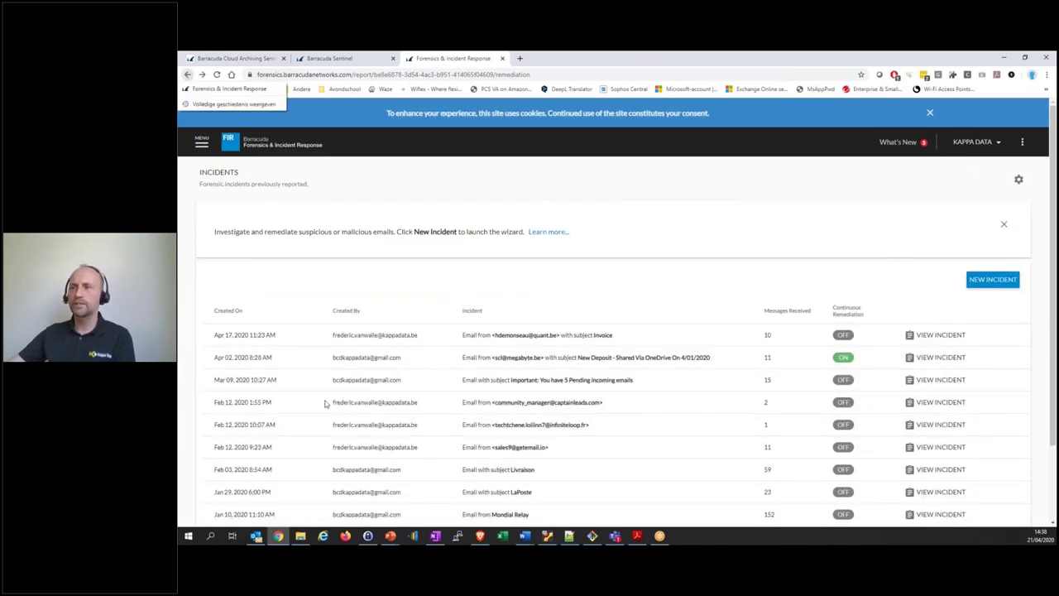
pyautogui.click(285, 374)
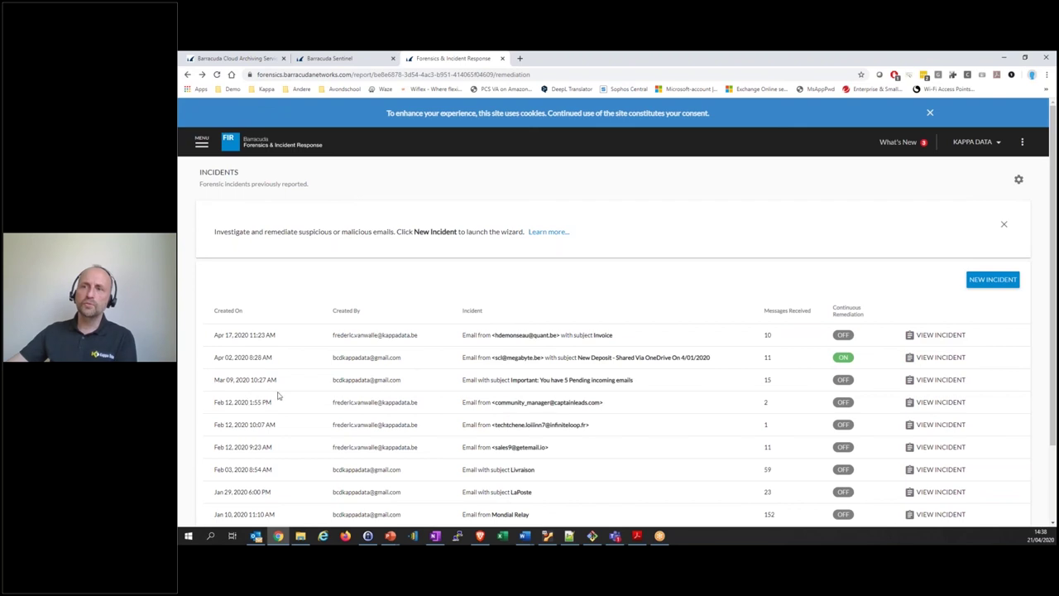
pyautogui.scroll(-2, 280, 372)
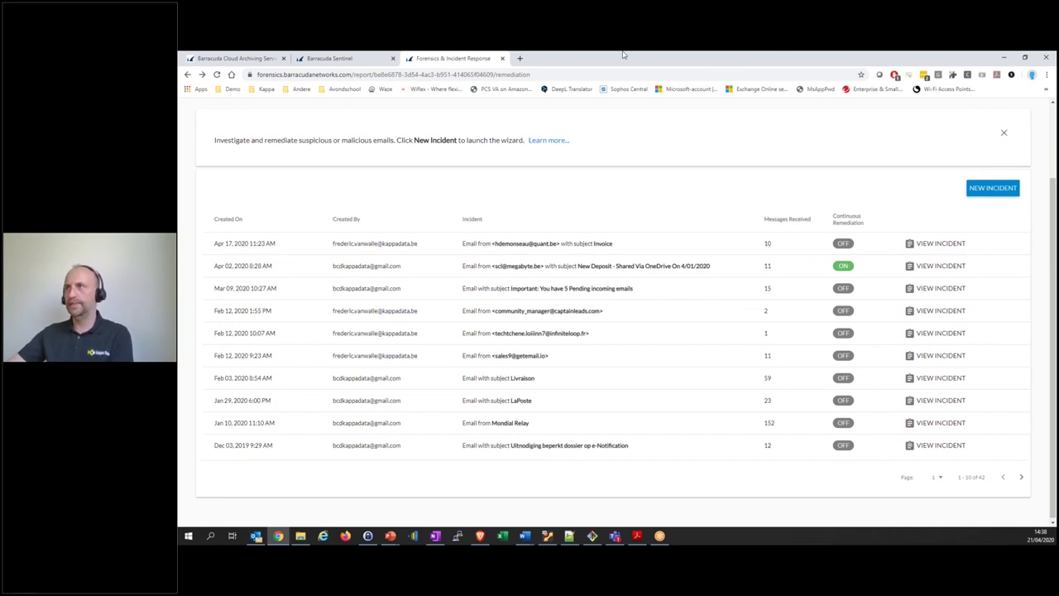
# Step: Open phishline.com/phishline_kappadata/ctgi.bof in a new tab, dismiss its subscription error, and open the Barracuda PhishLine product page
pyautogui.click(519, 58)
pyautogui.write('ph')
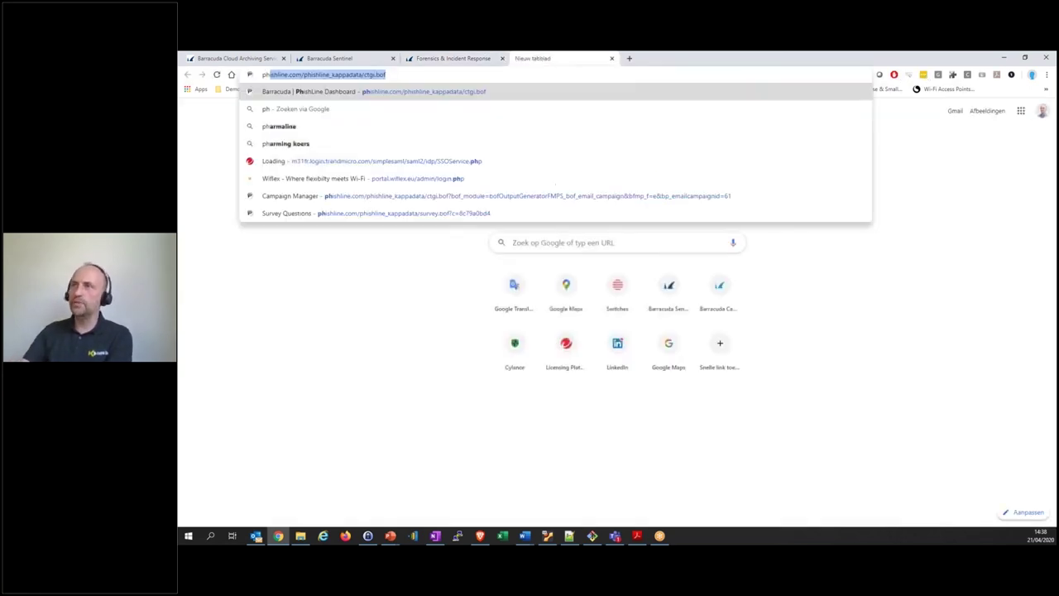
pyautogui.press('Return')
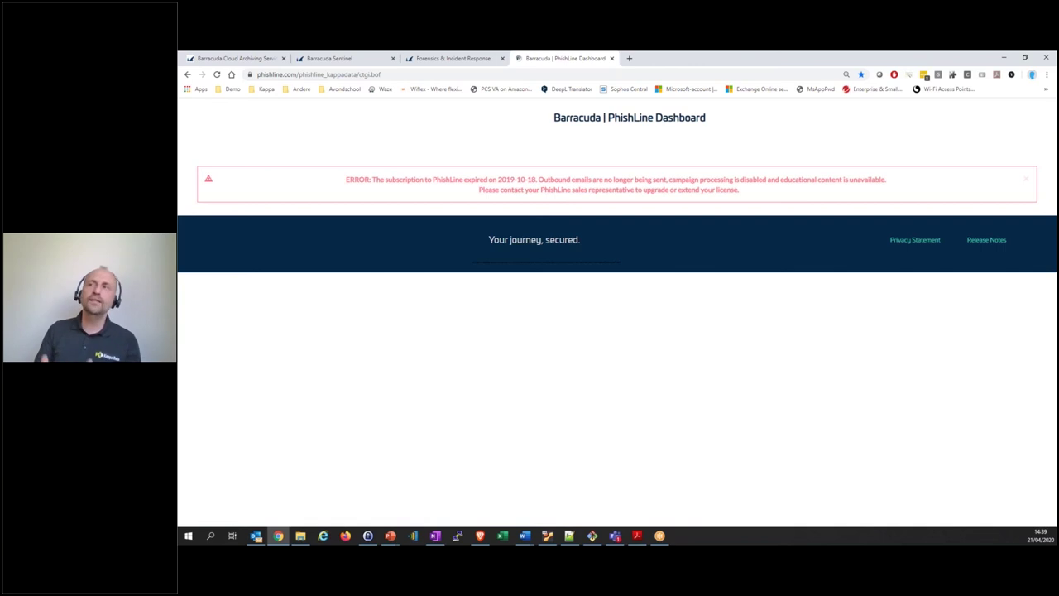
pyautogui.click(1026, 178)
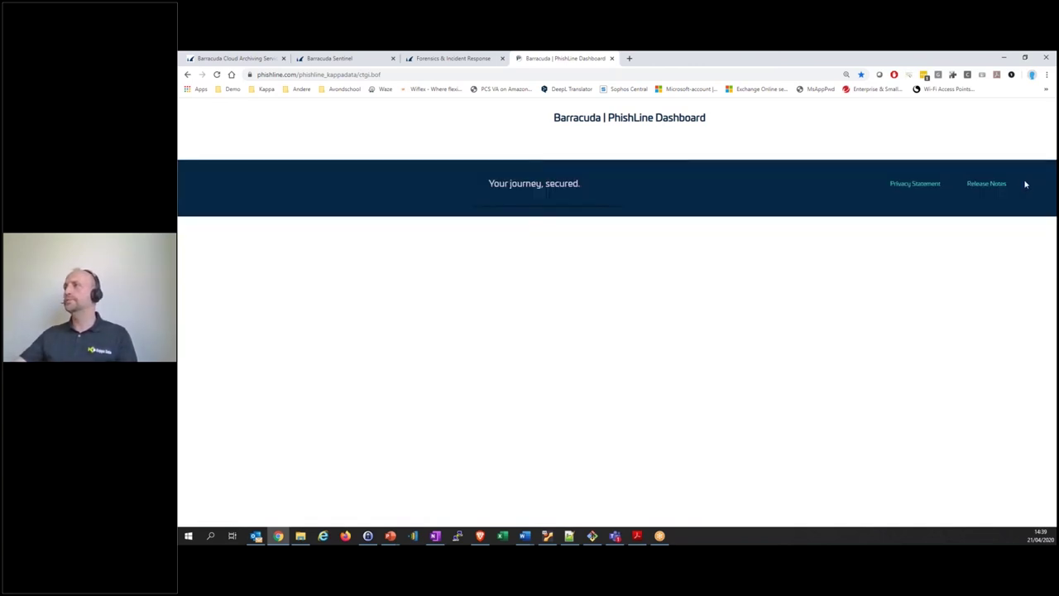
pyautogui.click(508, 193)
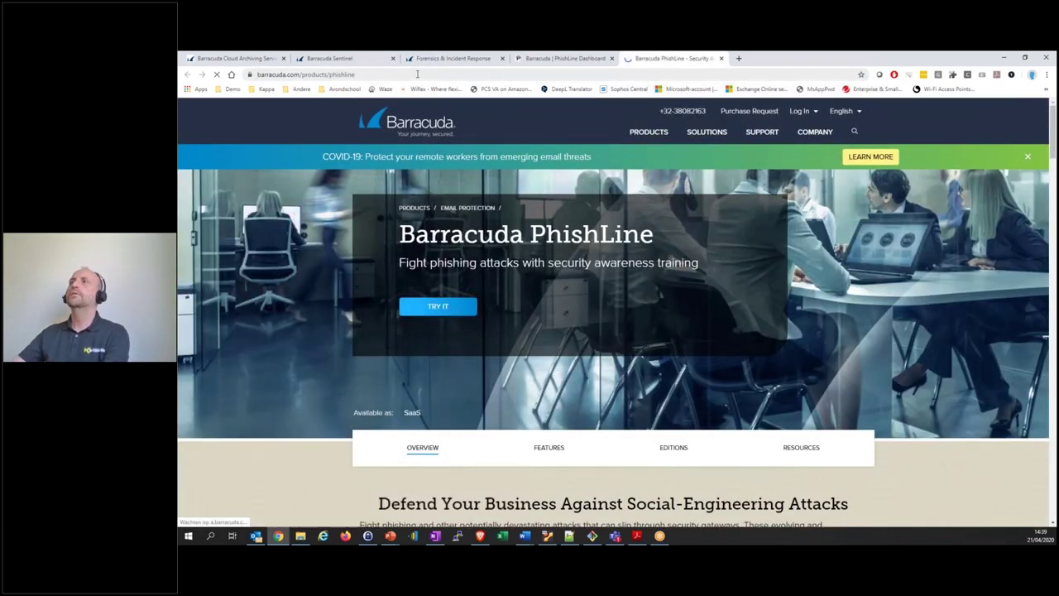
# Step: Load the PhishLine sign-in page at phishline.com/phishline_kappadata/ in place of the product page
pyautogui.click(415, 75)
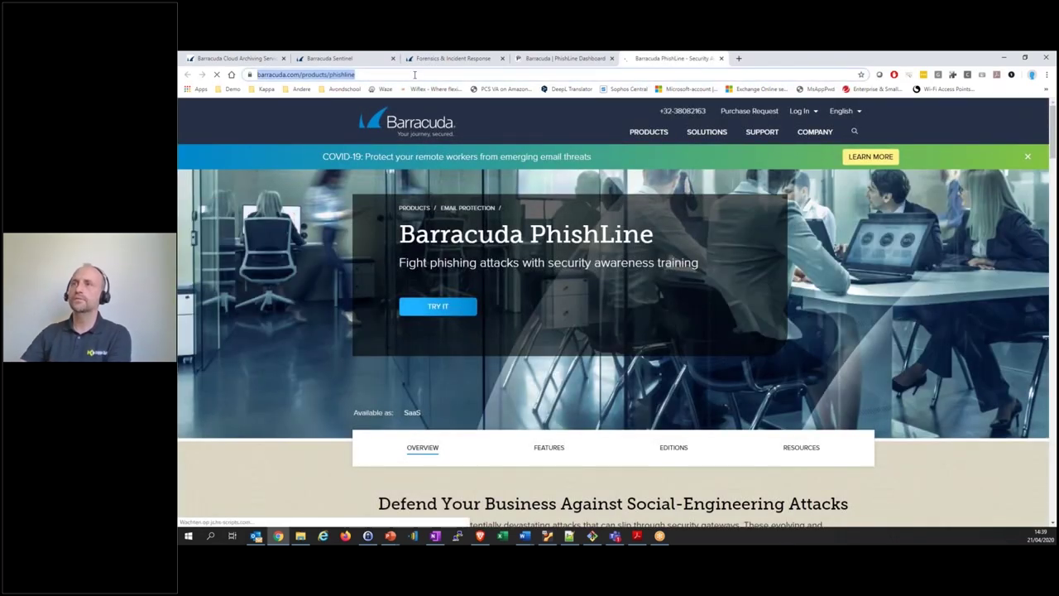
pyautogui.write('phishline.com/')
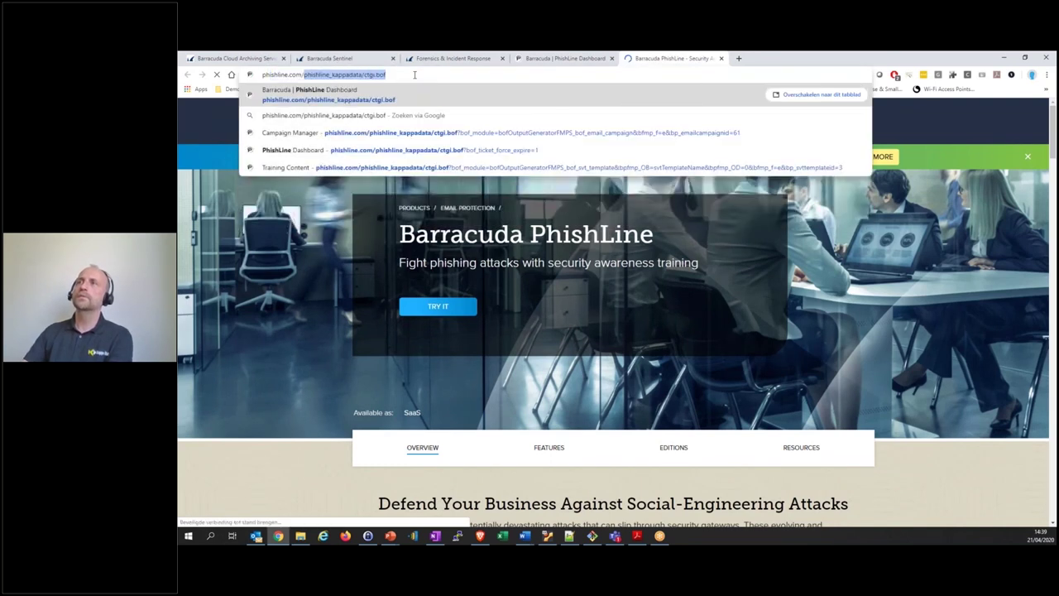
pyautogui.press('End')
pyautogui.press('BackSpace')
pyautogui.press('BackSpace')
pyautogui.press('BackSpace')
pyautogui.press('BackSpace')
pyautogui.press('BackSpace')
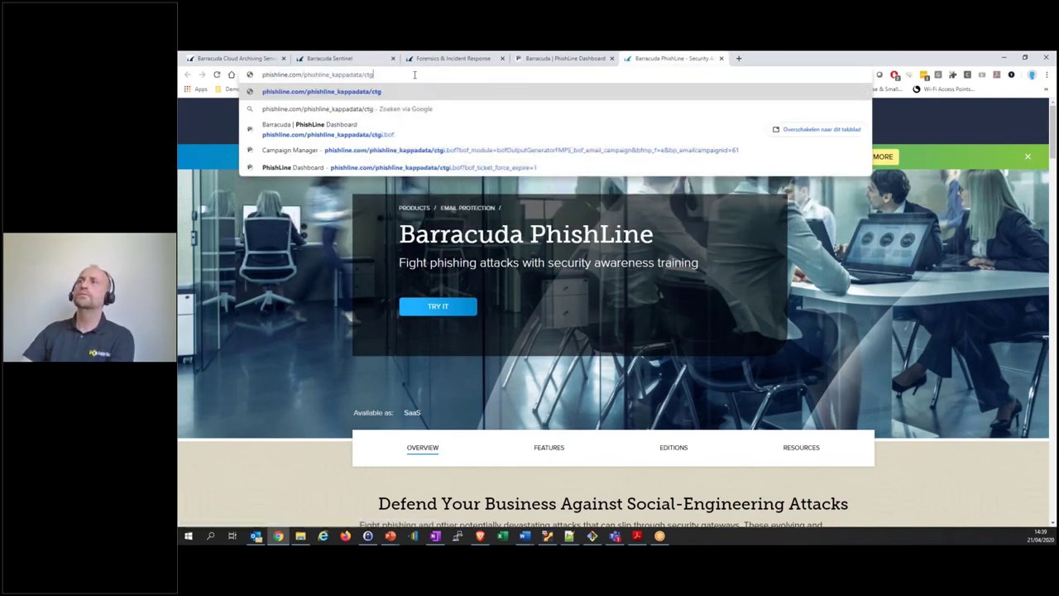
pyautogui.press('BackSpace')
pyautogui.press('BackSpace')
pyautogui.press('BackSpace')
pyautogui.press('Return')
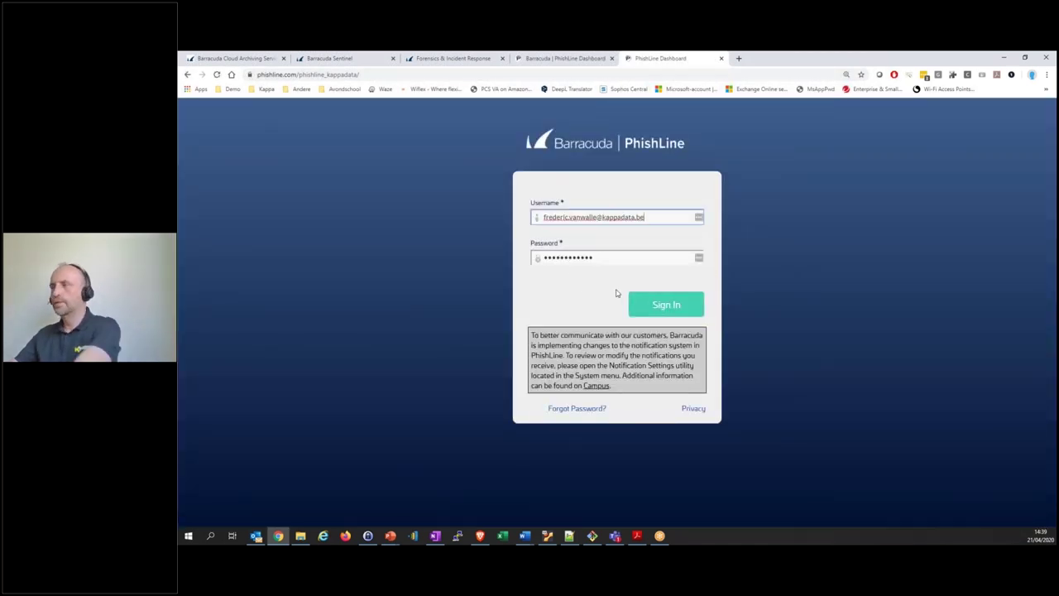
# Step: Sign in to PhishLine with the prefilled credentials and open the recent campaign, closing the Barracuda Cloud Archiving Service tab
pyautogui.click(669, 306)
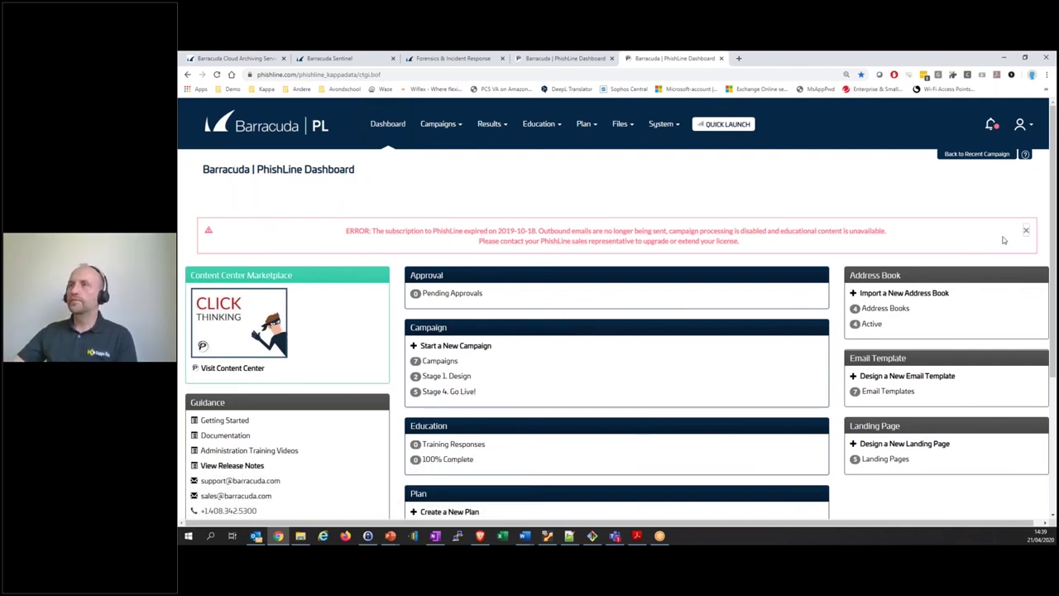
pyautogui.click(1025, 231)
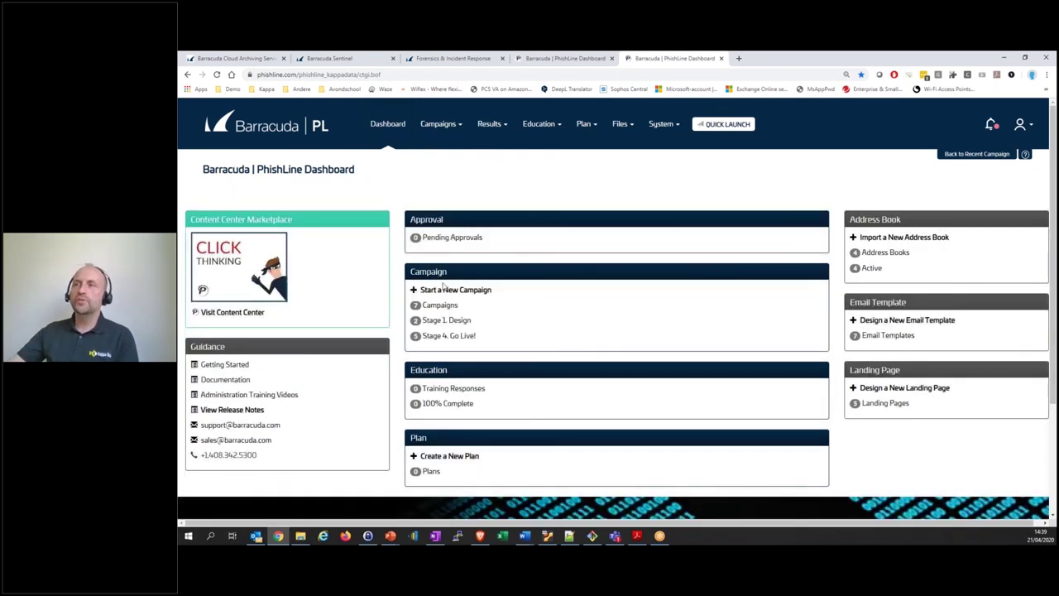
pyautogui.click(970, 160)
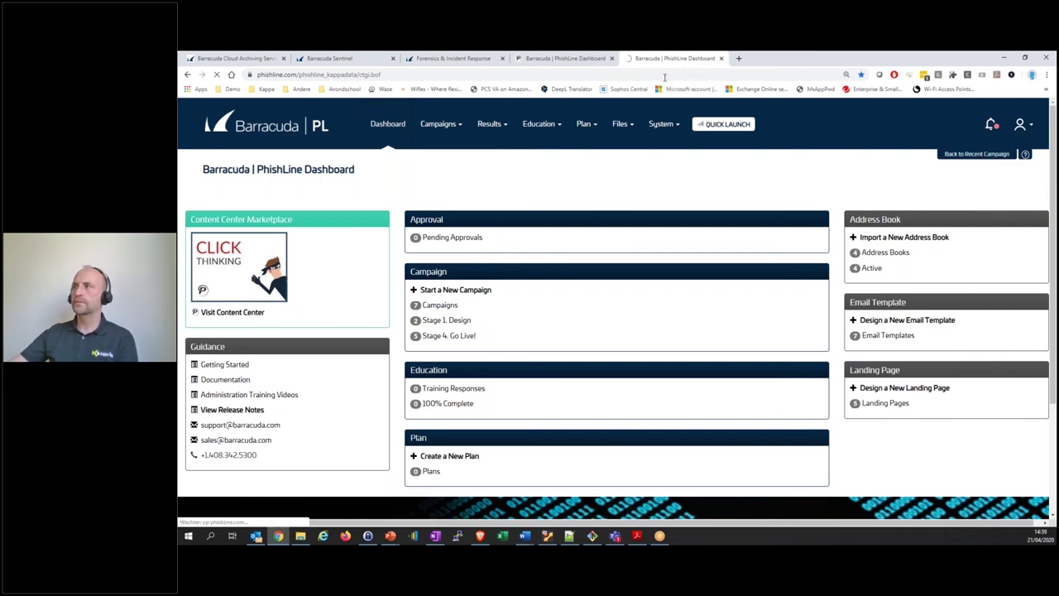
pyautogui.click(283, 58)
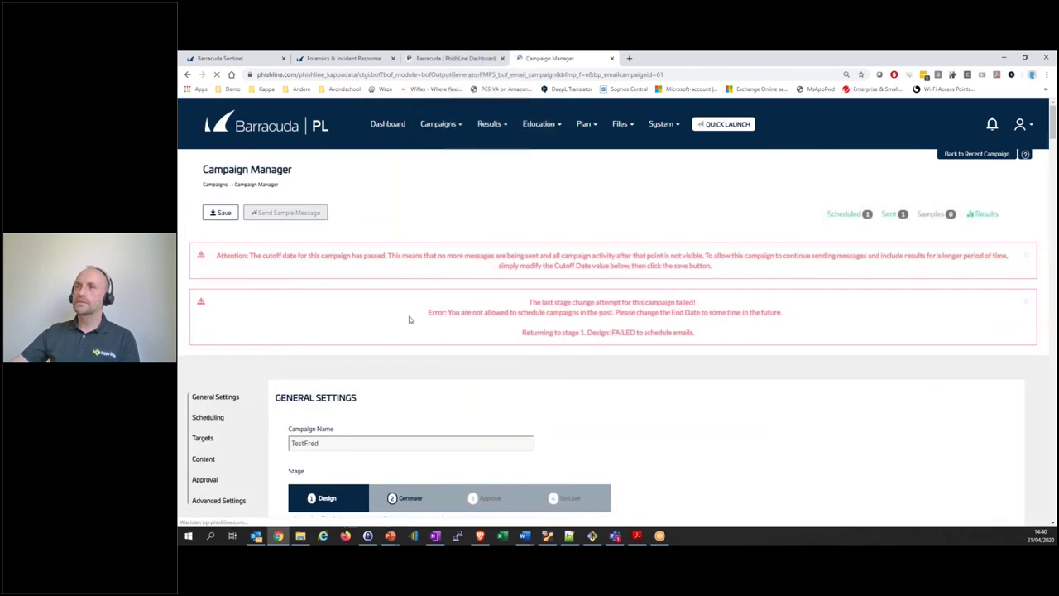
# Step: Examine the TestFred campaign's content, comparing the subjects of the "Dutch—Secret Valentine" and "Polish Clipcetera" email templates
pyautogui.scroll(-10, 468, 326)
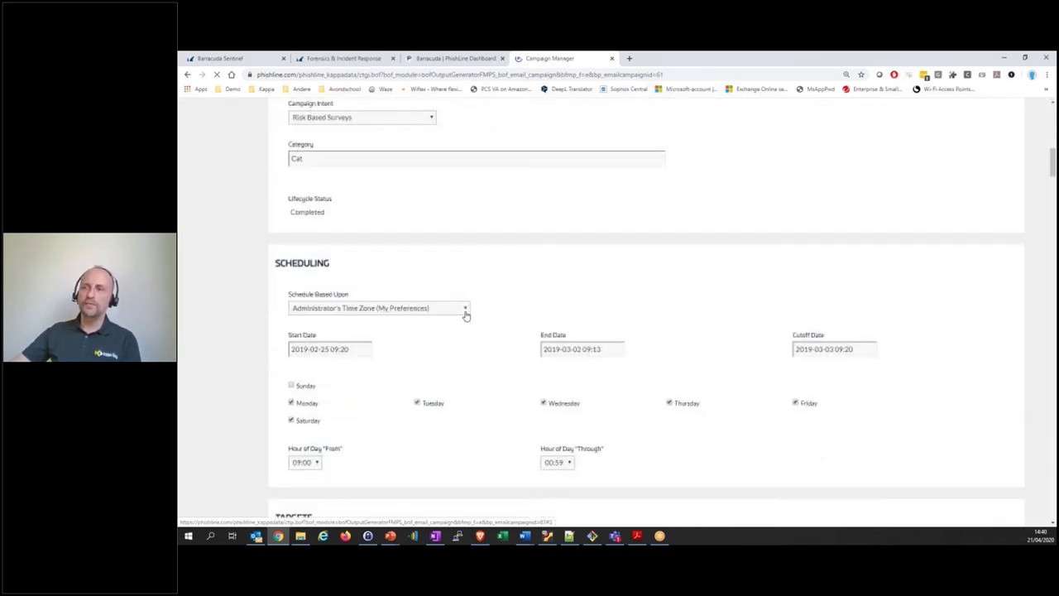
pyautogui.scroll(-15, 468, 314)
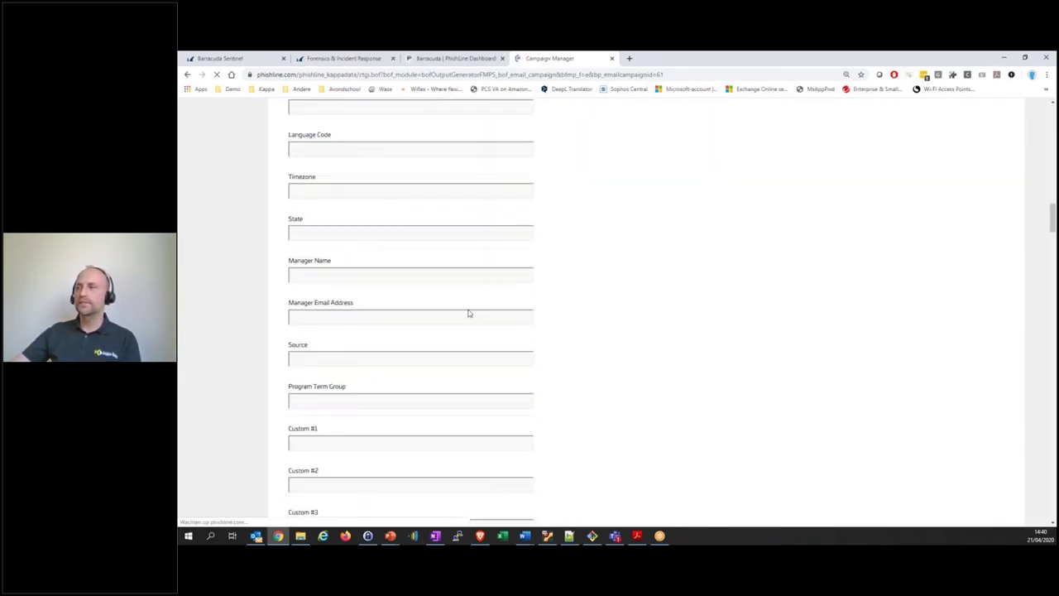
pyautogui.scroll(3, 468, 313)
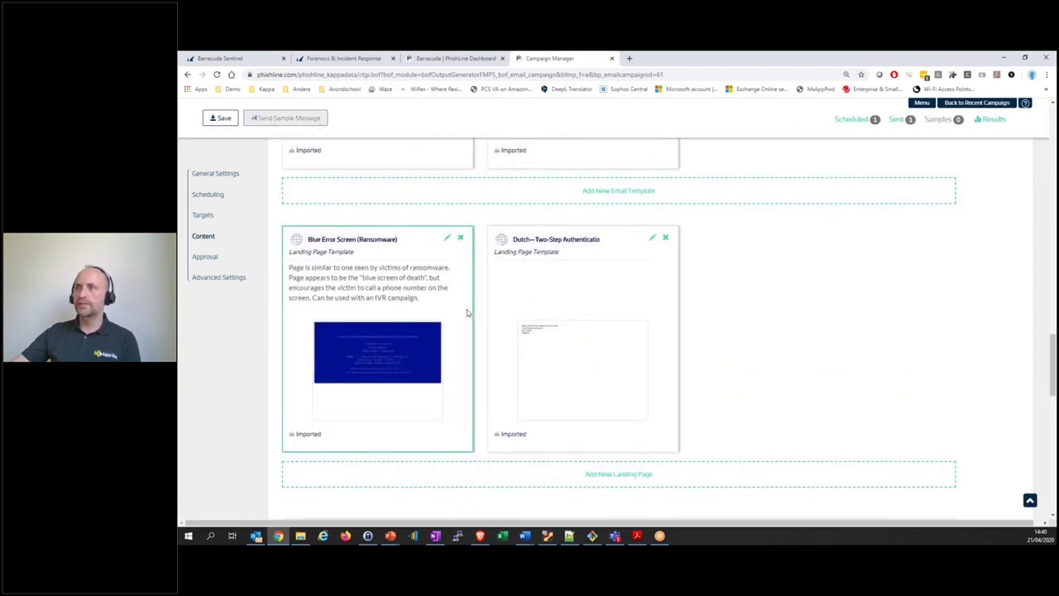
pyautogui.scroll(4, 422, 321)
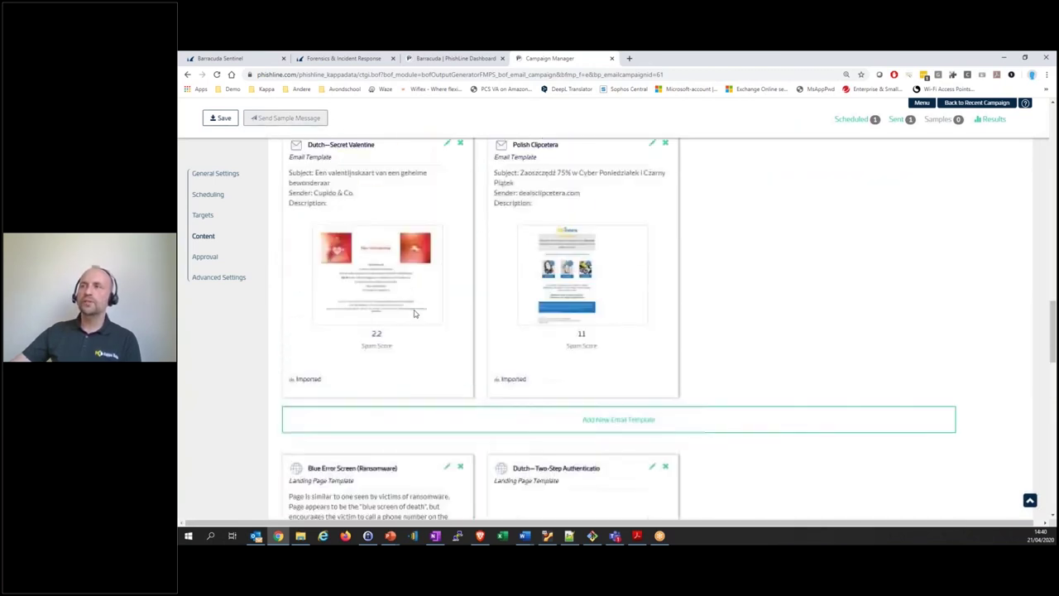
pyautogui.moveTo(322, 219); pyautogui.dragTo(426, 219)
pyautogui.moveTo(520, 218); pyautogui.dragTo(612, 227)
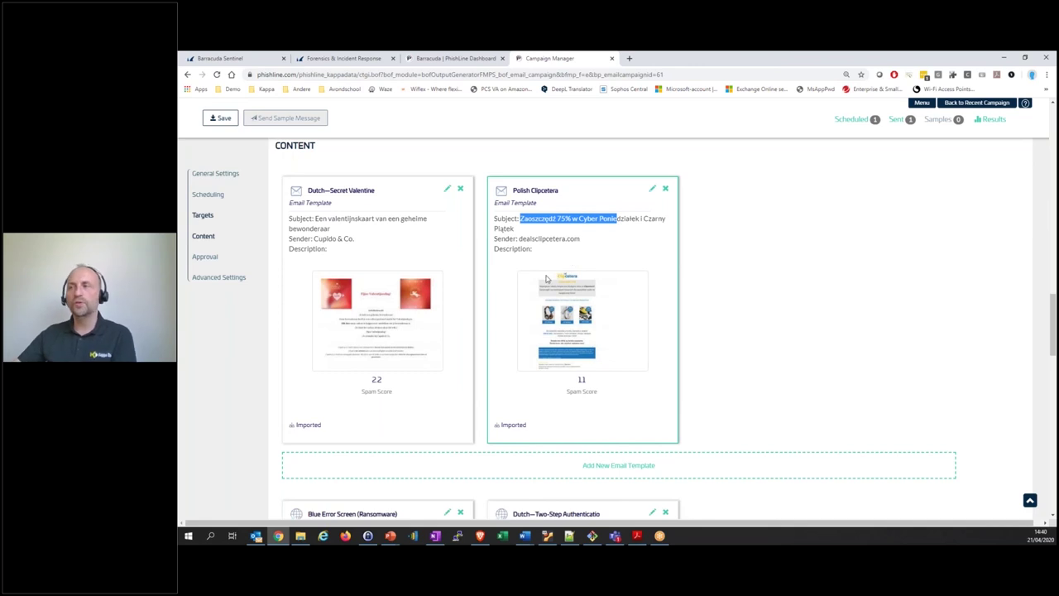
pyautogui.moveTo(550, 283)
pyautogui.scroll(-1, 549, 284)
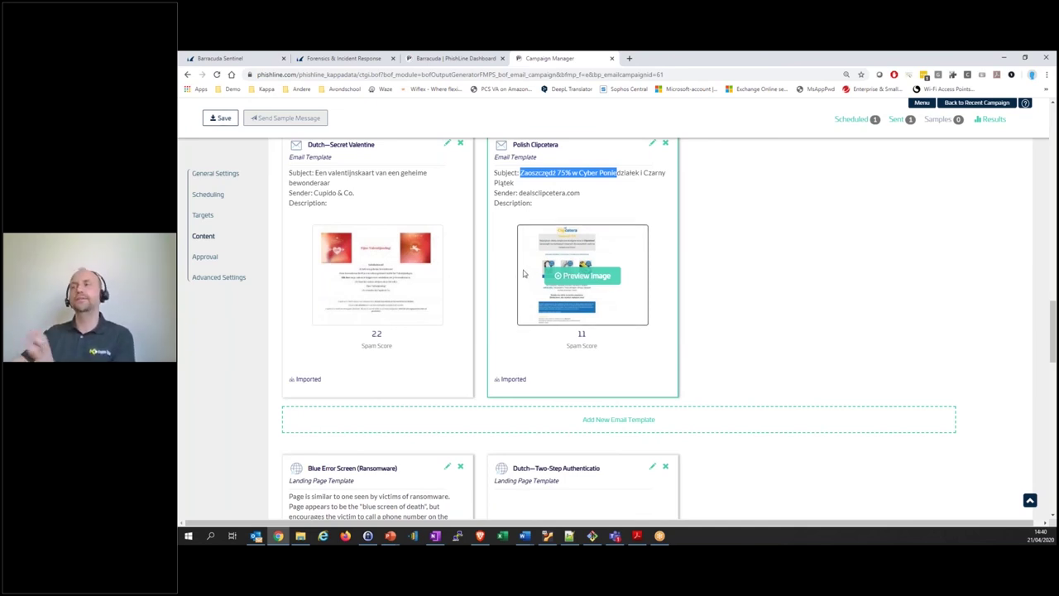
# Step: Review the TestFred campaign's scheduling, targets and landing page templates, plus the Results, Campaigns and System options PhishLine offers
pyautogui.scroll(15, 521, 270)
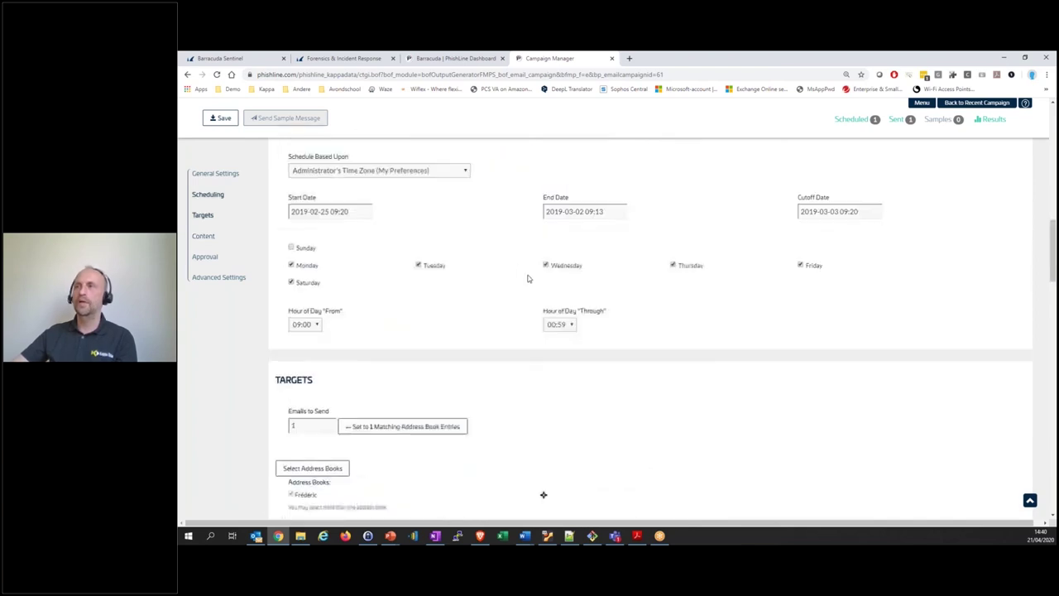
pyautogui.scroll(-10, 356, 344)
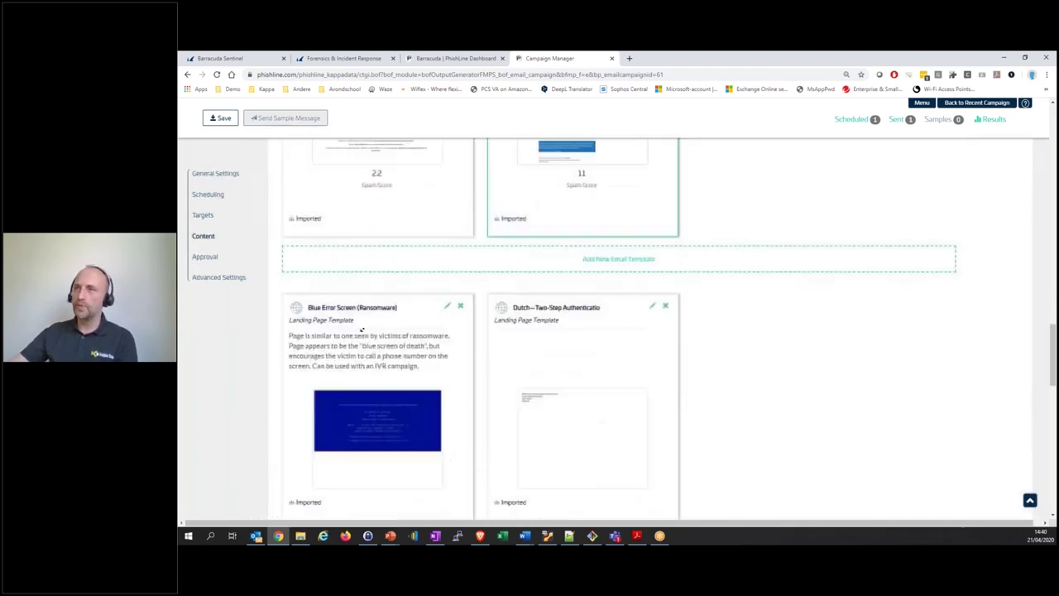
pyautogui.scroll(20, 536, 208)
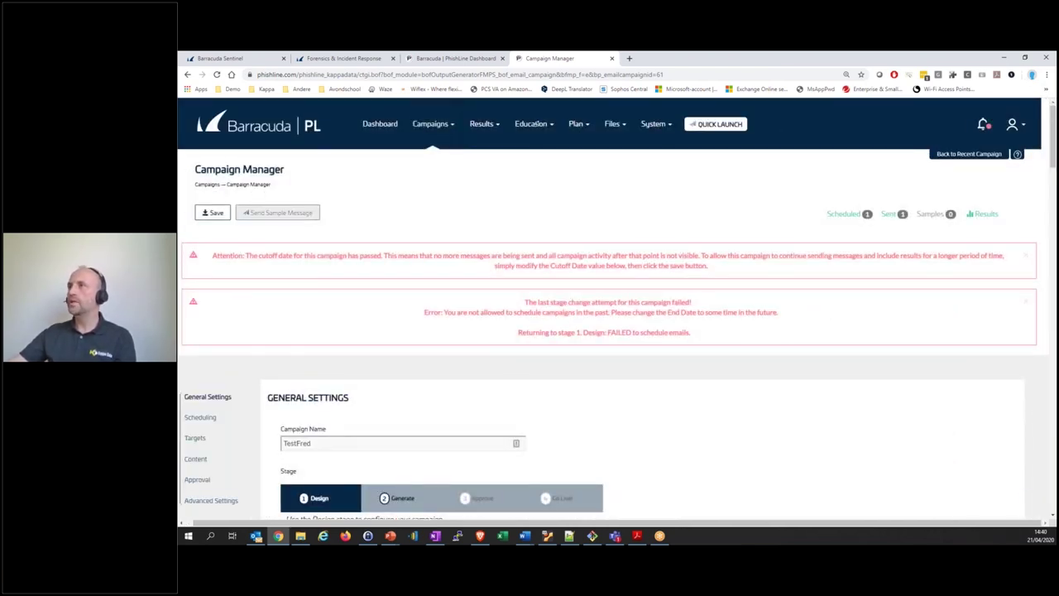
pyautogui.click(532, 124)
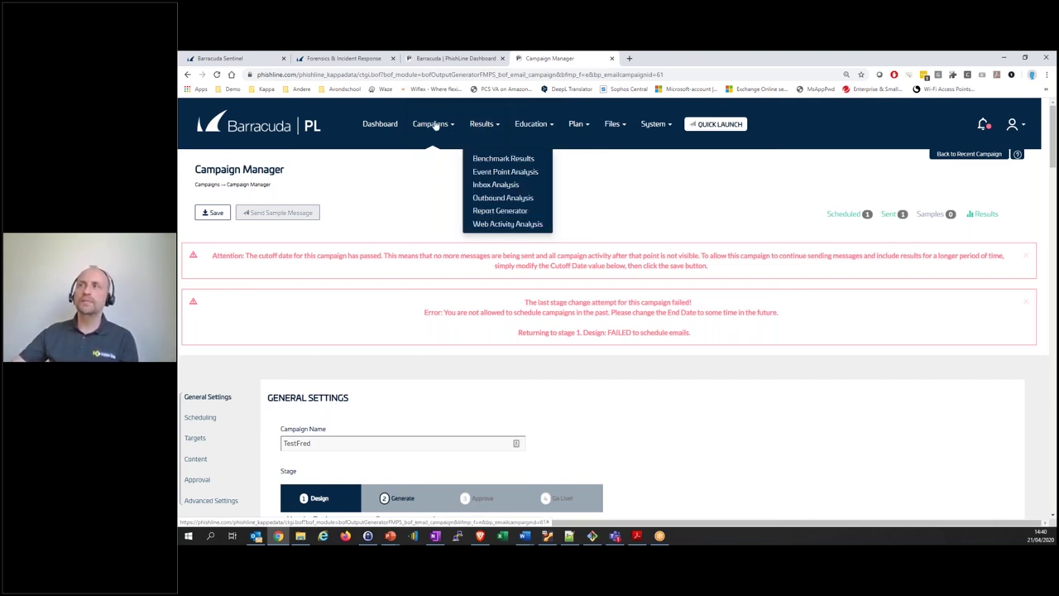
pyautogui.moveTo(432, 125)
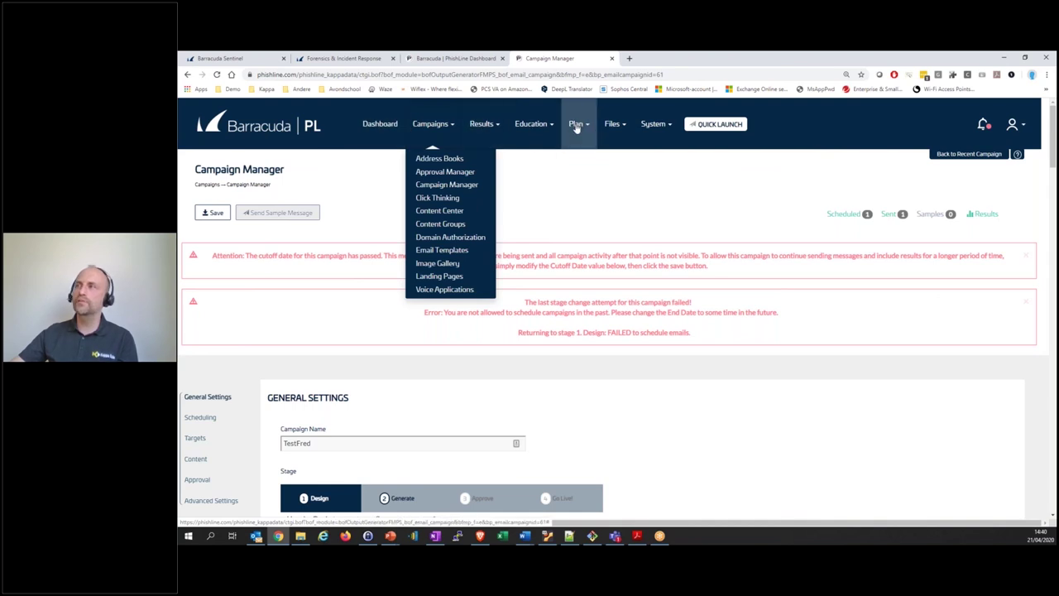
pyautogui.moveTo(621, 129)
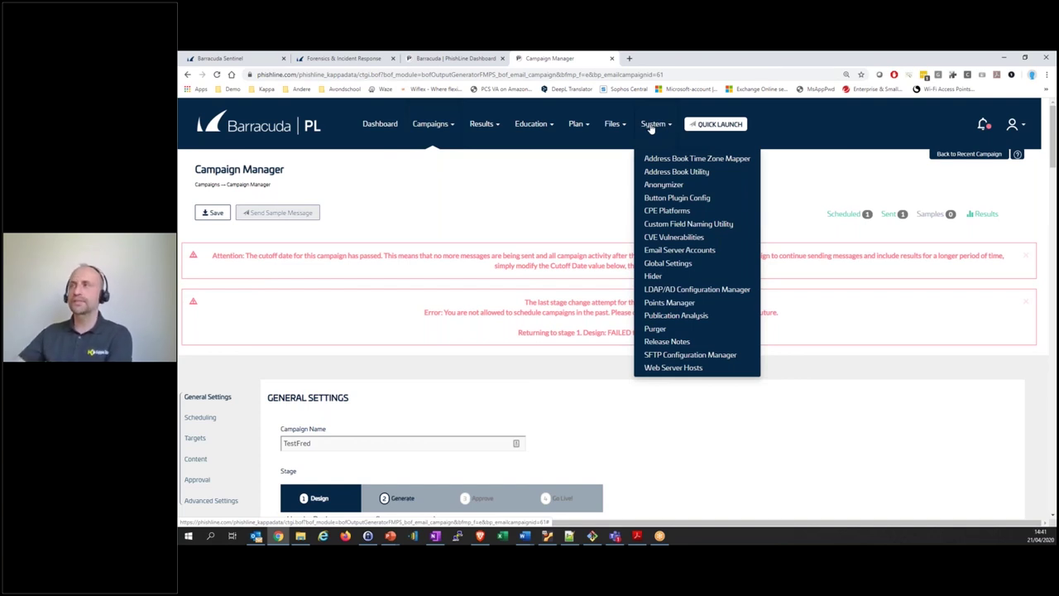
# Step: Load campus.barracuda.com in a new tab and open the Forensics & Incident Response product page
pyautogui.click(627, 76)
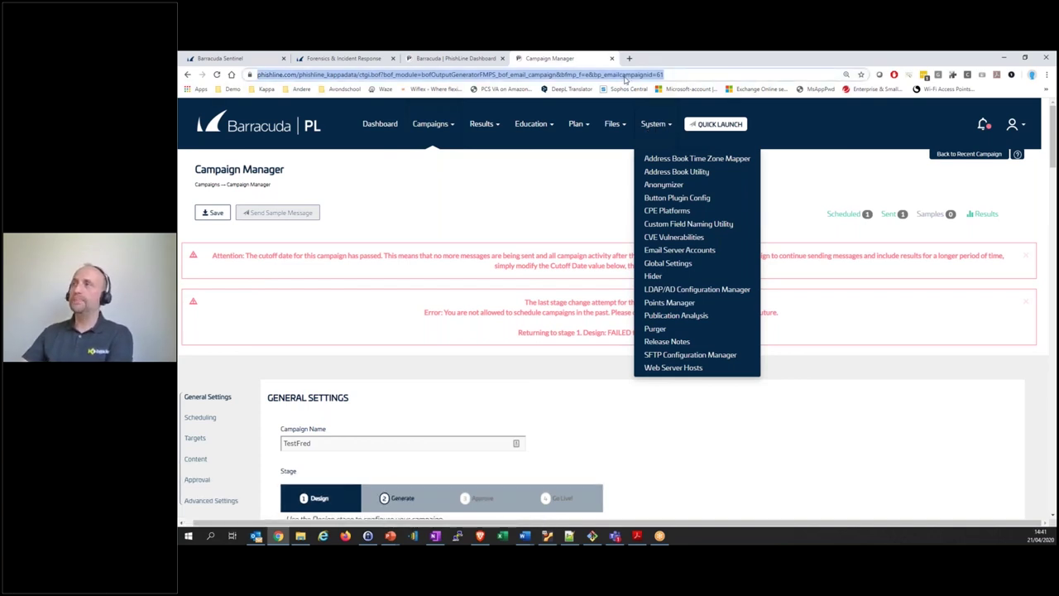
pyautogui.click(629, 59)
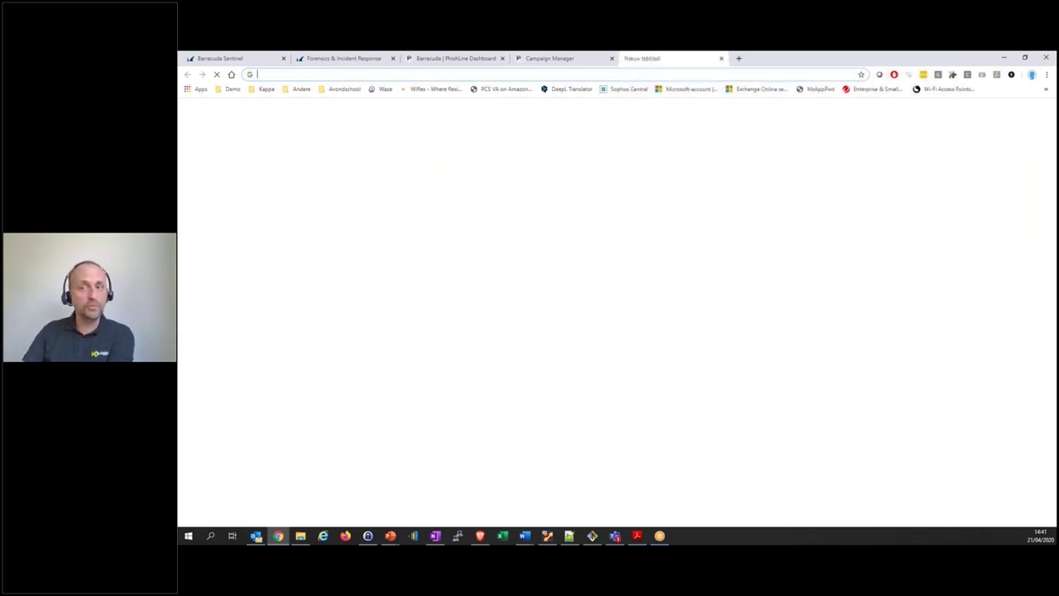
pyautogui.write('campus.barracuda.com')
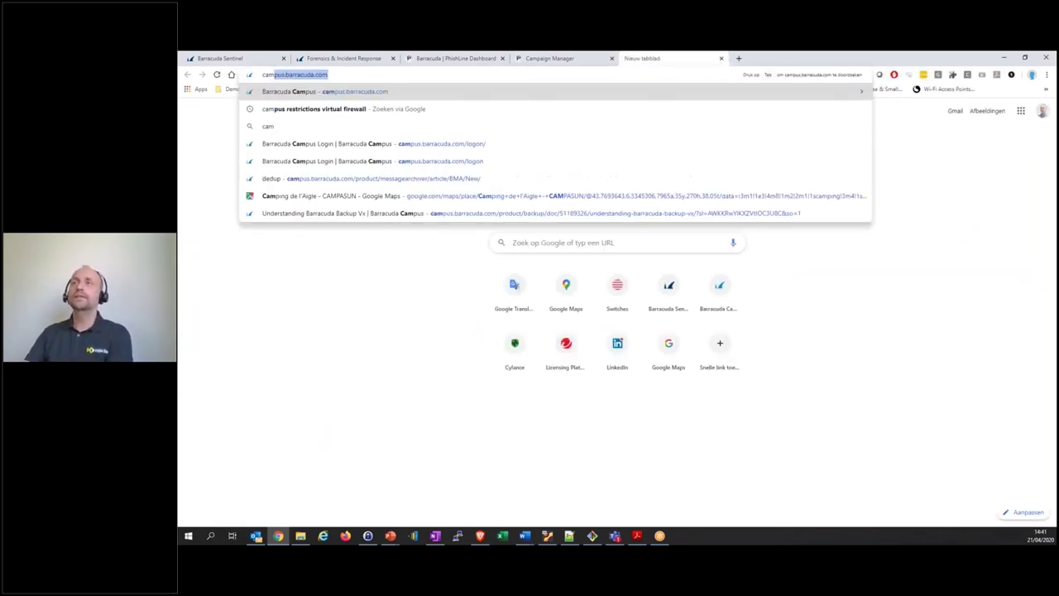
pyautogui.press('Return')
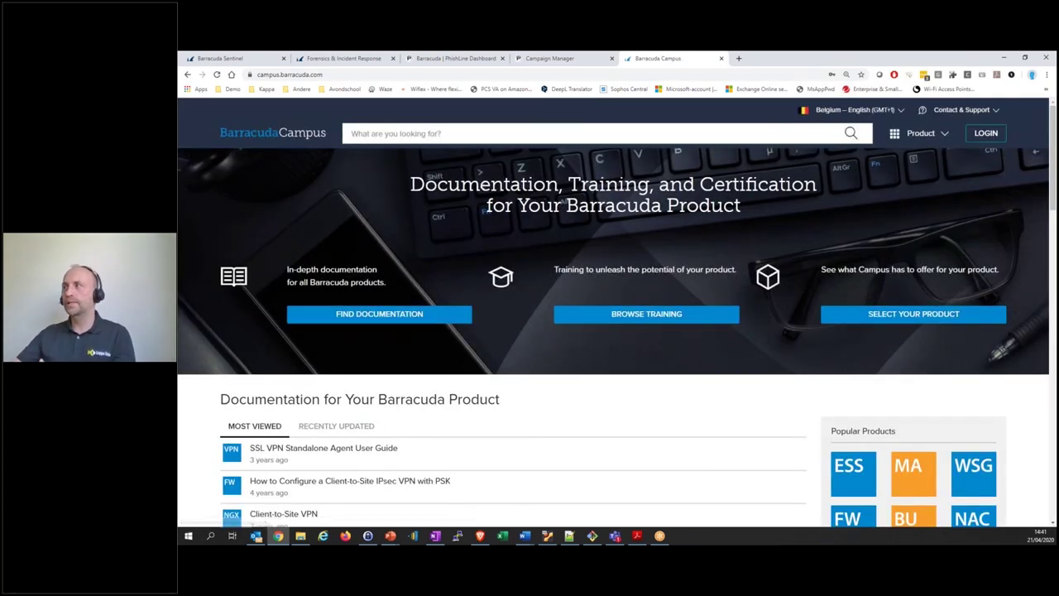
pyautogui.click(912, 136)
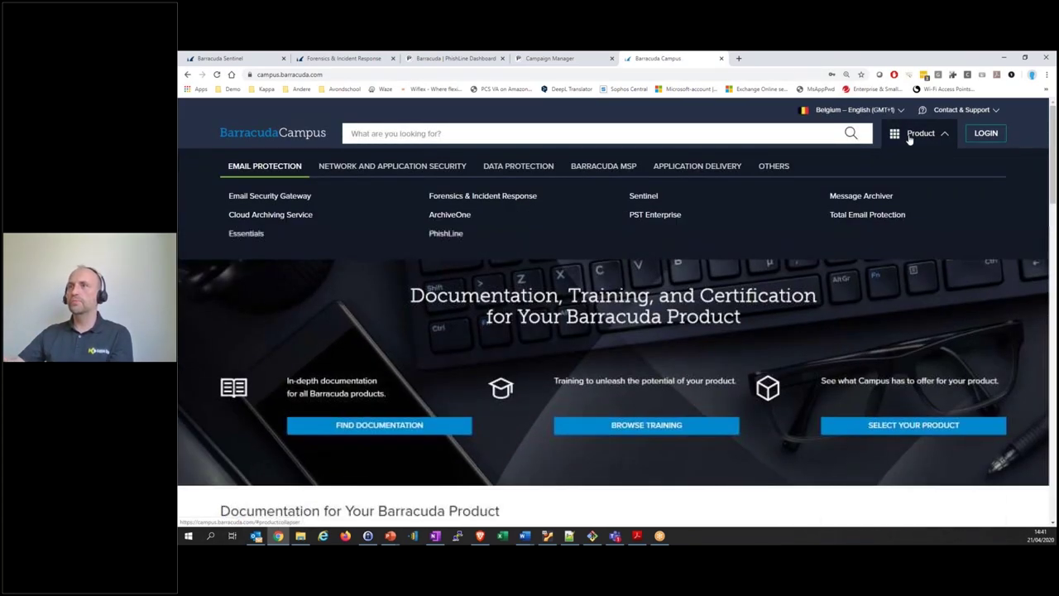
pyautogui.click(454, 201)
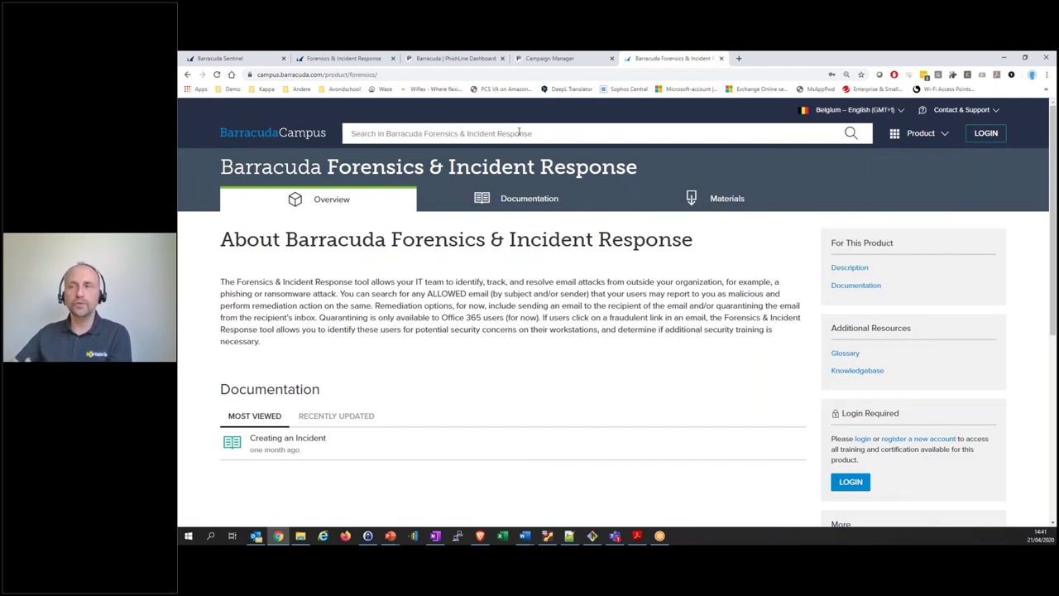
# Step: Switch to the Cloud Archiving Service product on Barracuda Campus and open its training section
pyautogui.click(919, 134)
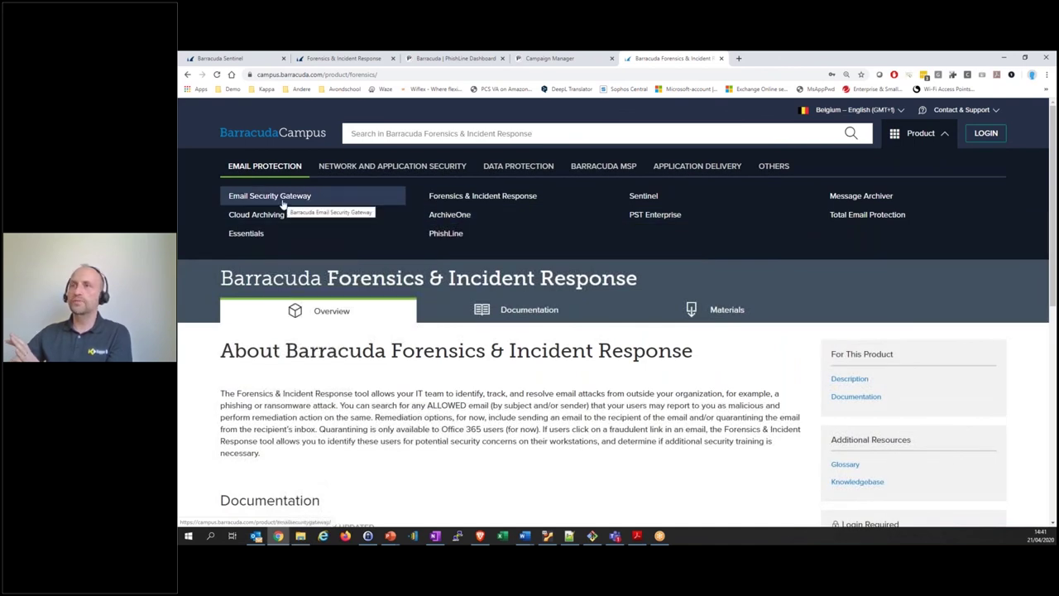
pyautogui.click(279, 215)
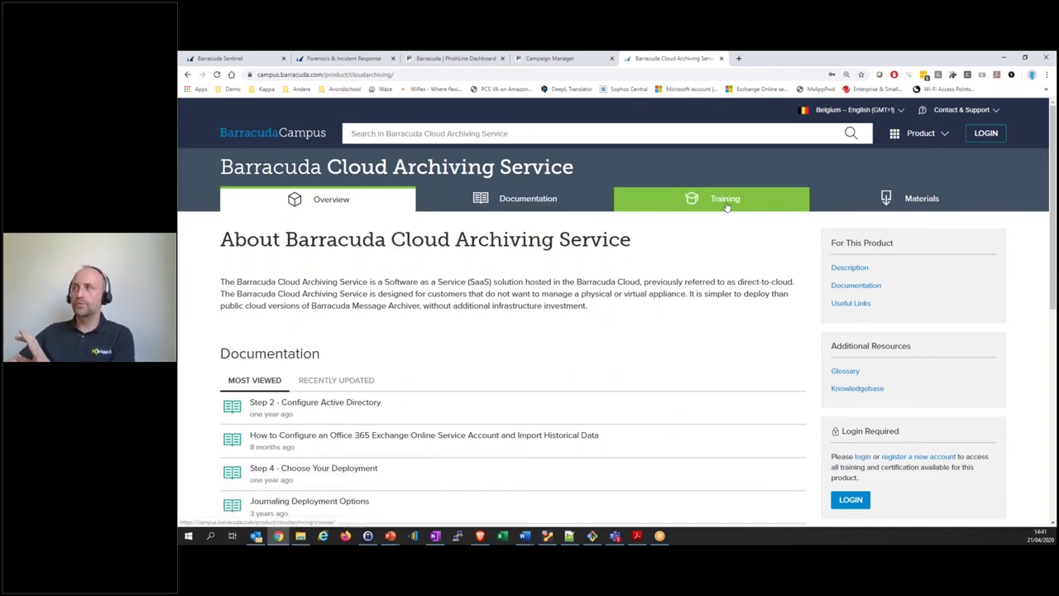
pyautogui.click(726, 208)
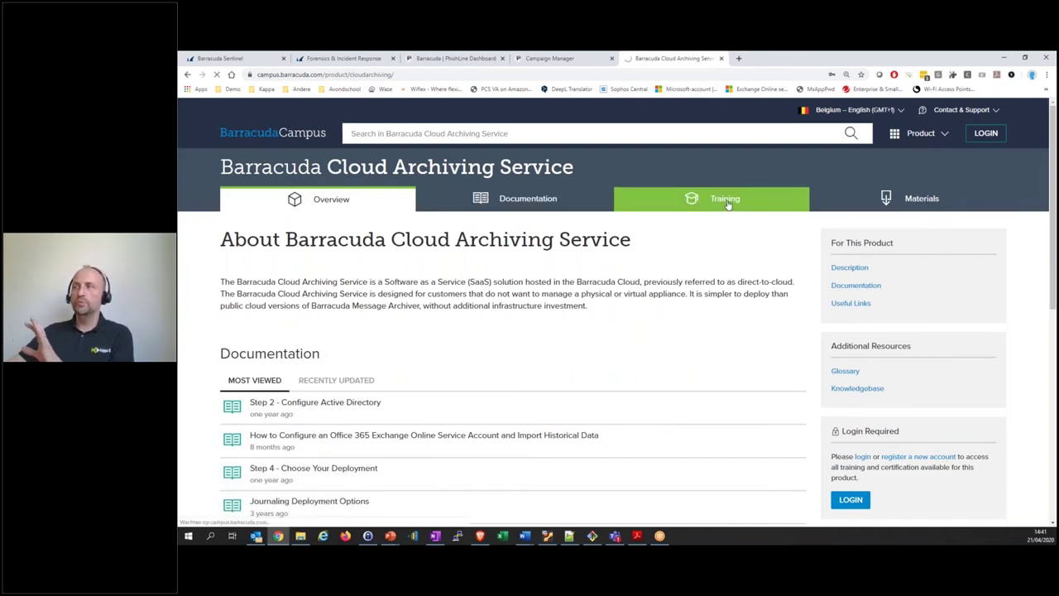